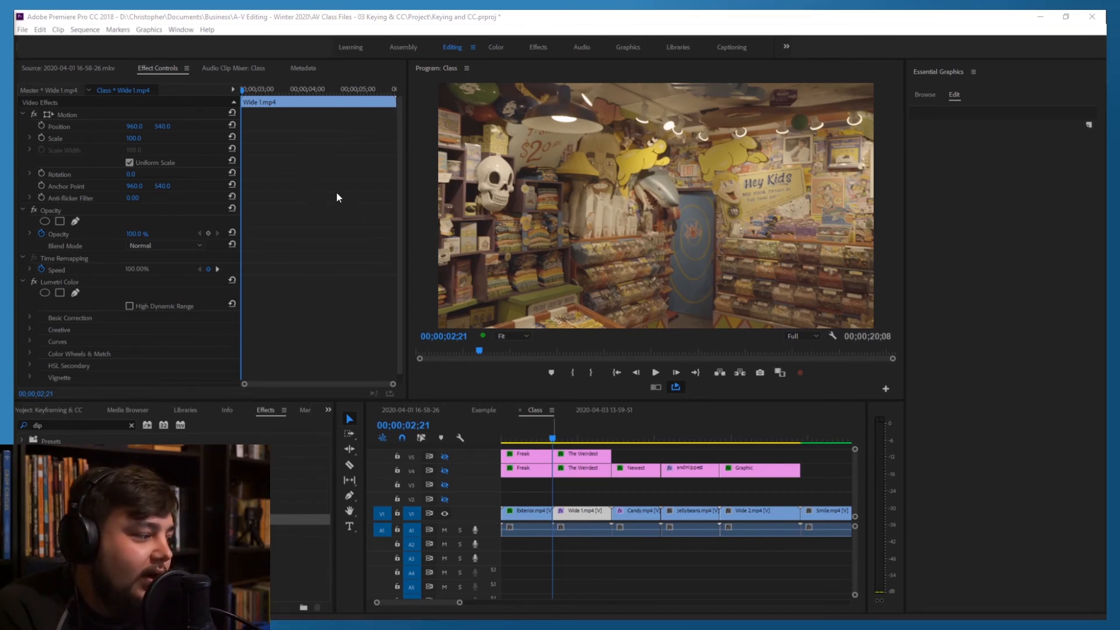
# Show the Lumetri Color and Lumetri Scopes panels for the selected Wide 1.mp4 clip.
pyautogui.click(181, 30)
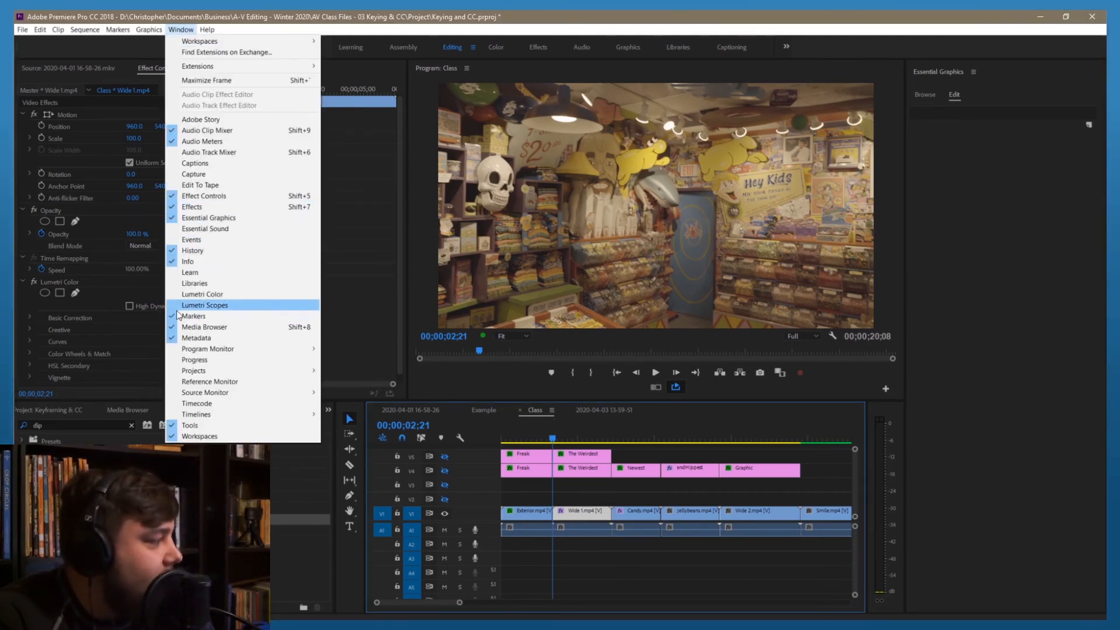
pyautogui.click(188, 294)
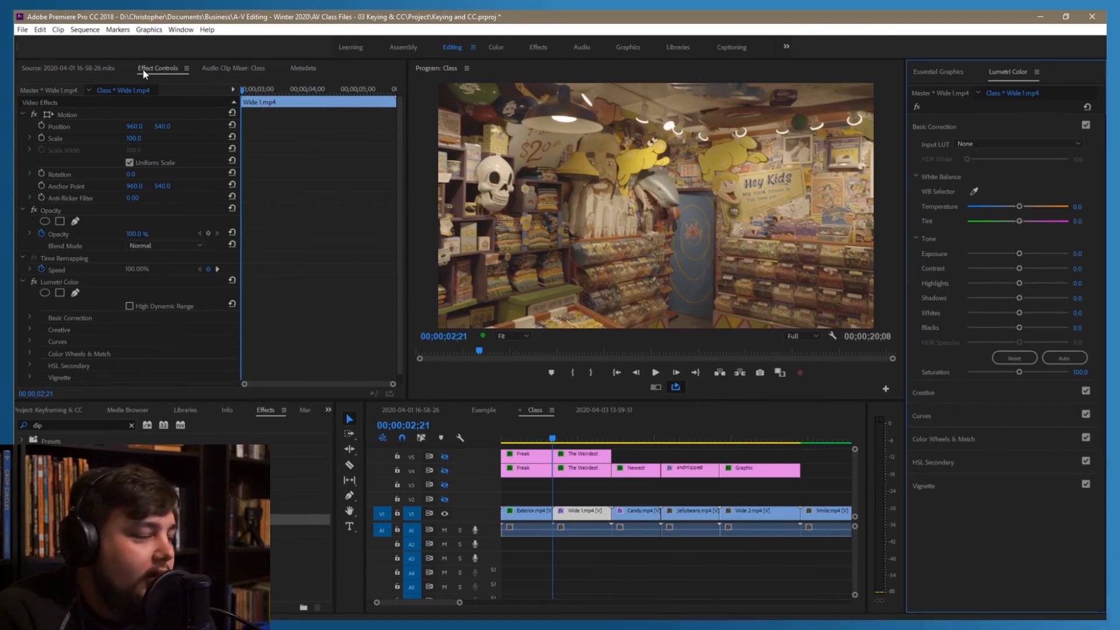
pyautogui.click(180, 29)
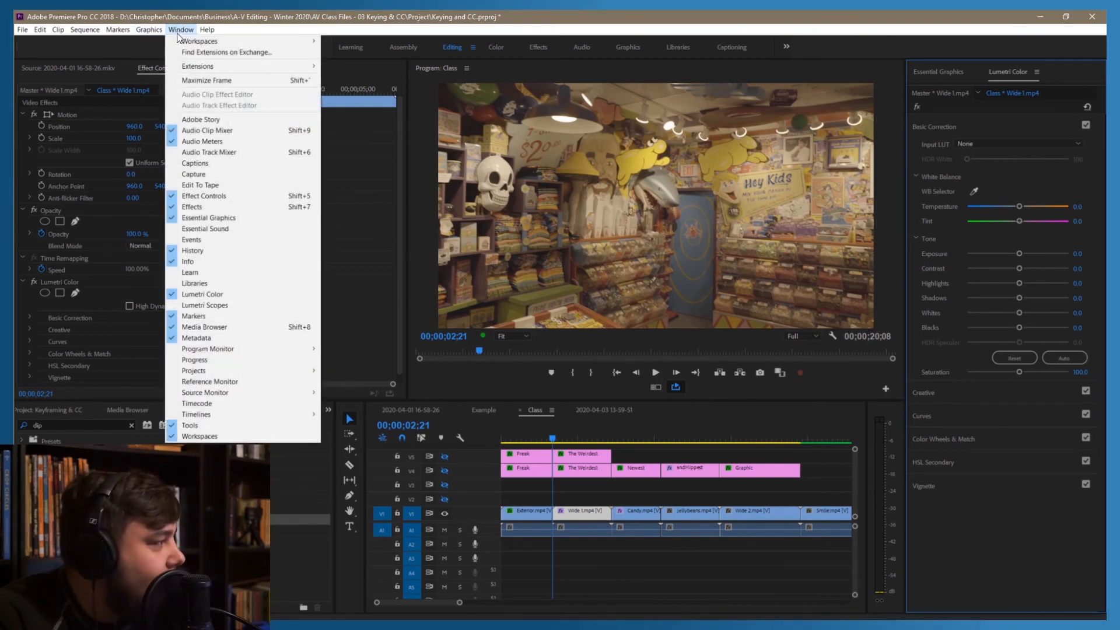
pyautogui.click(201, 306)
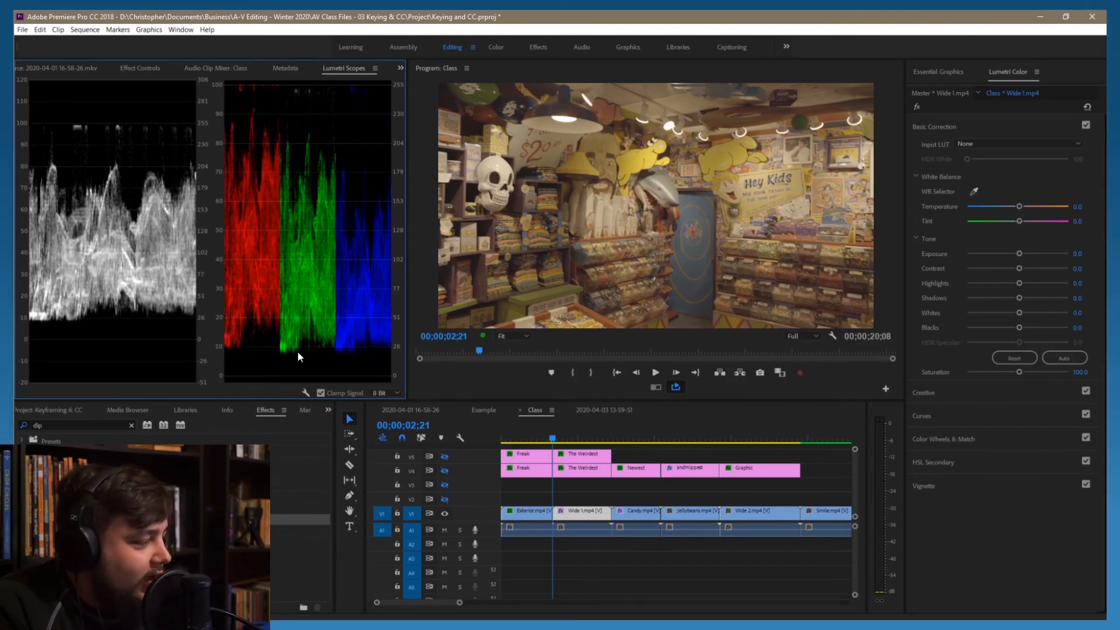
# Set the scopes' parade type to RGB and check the available waveform types.
pyautogui.click(306, 393)
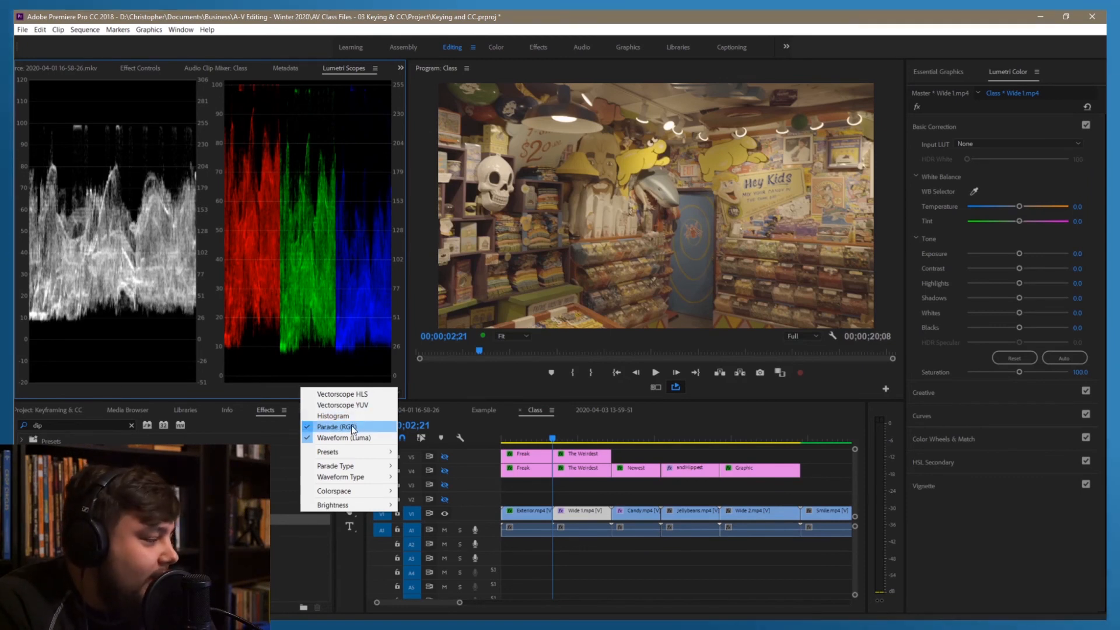
pyautogui.moveTo(344, 470)
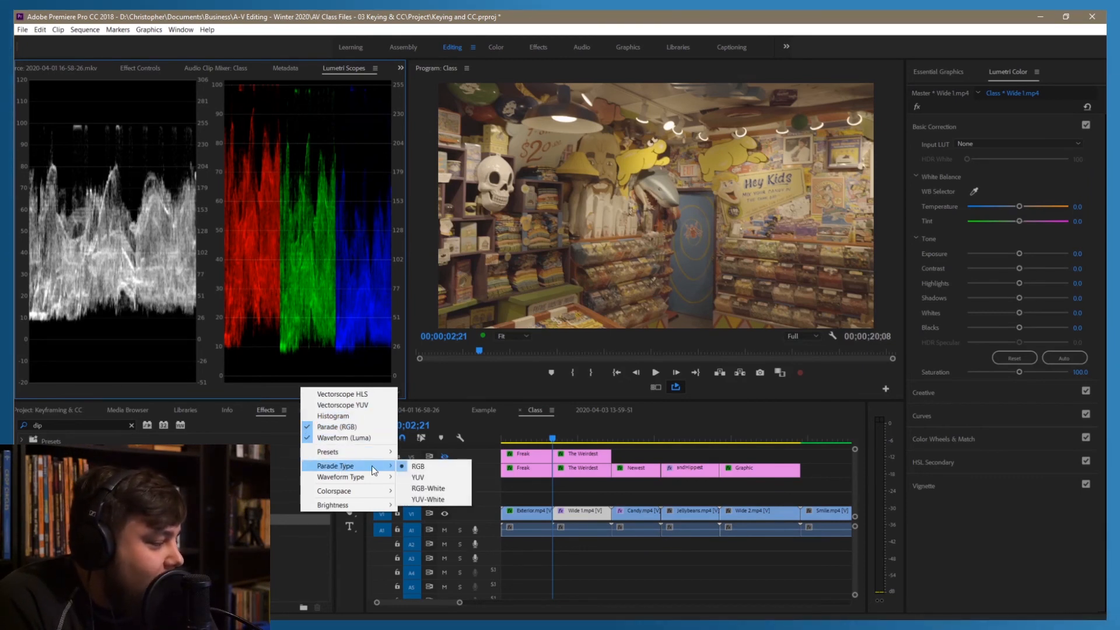
pyautogui.click(417, 467)
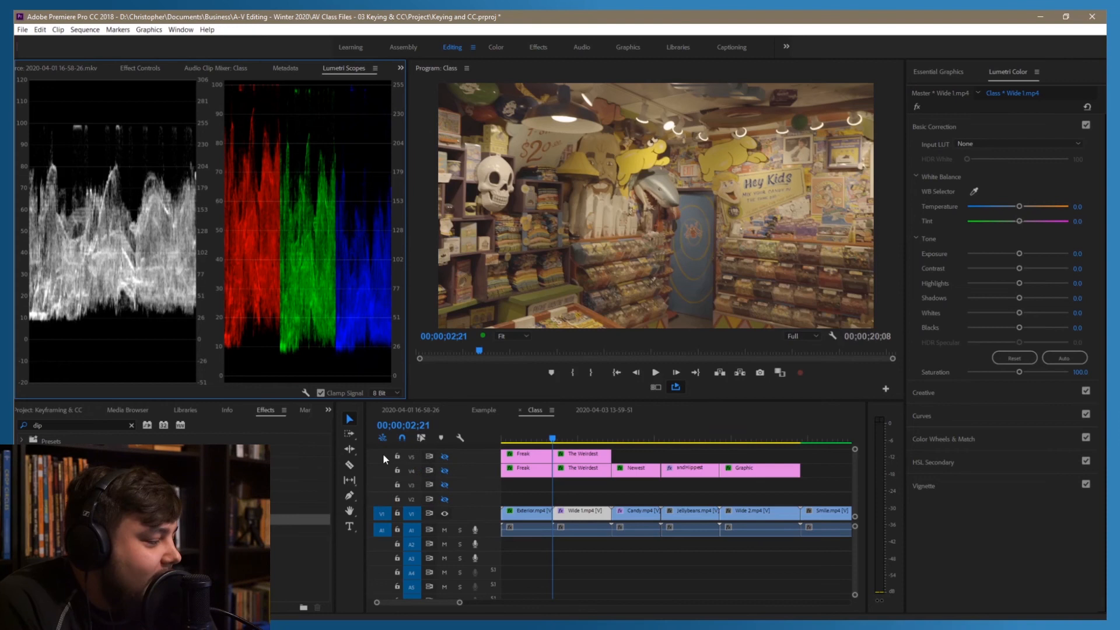
pyautogui.click(309, 390)
pyautogui.moveTo(352, 483)
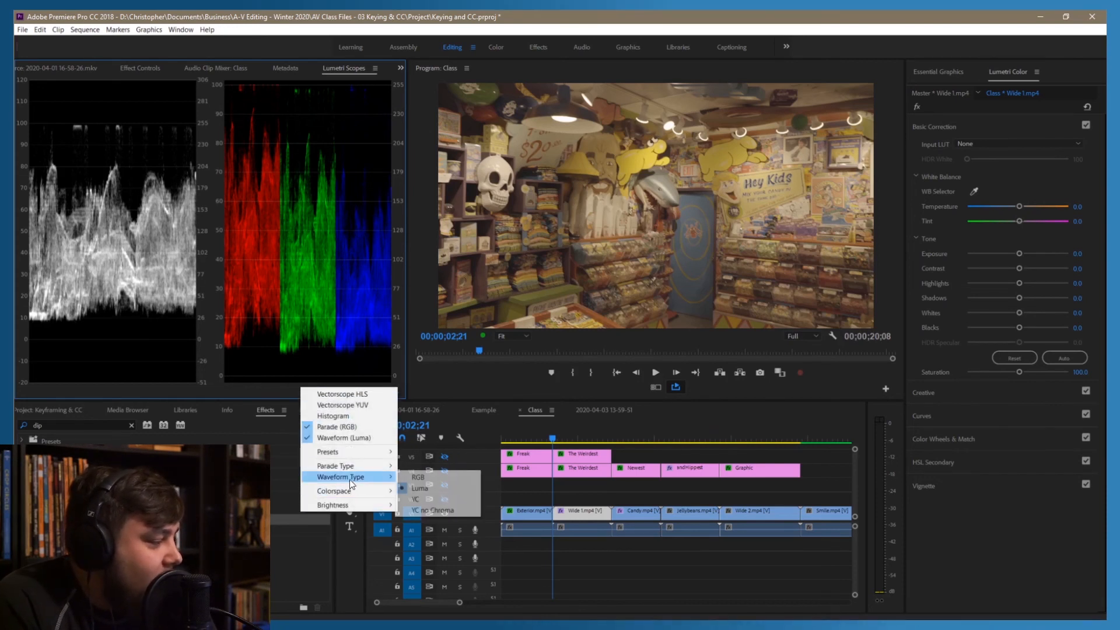
pyautogui.click(250, 392)
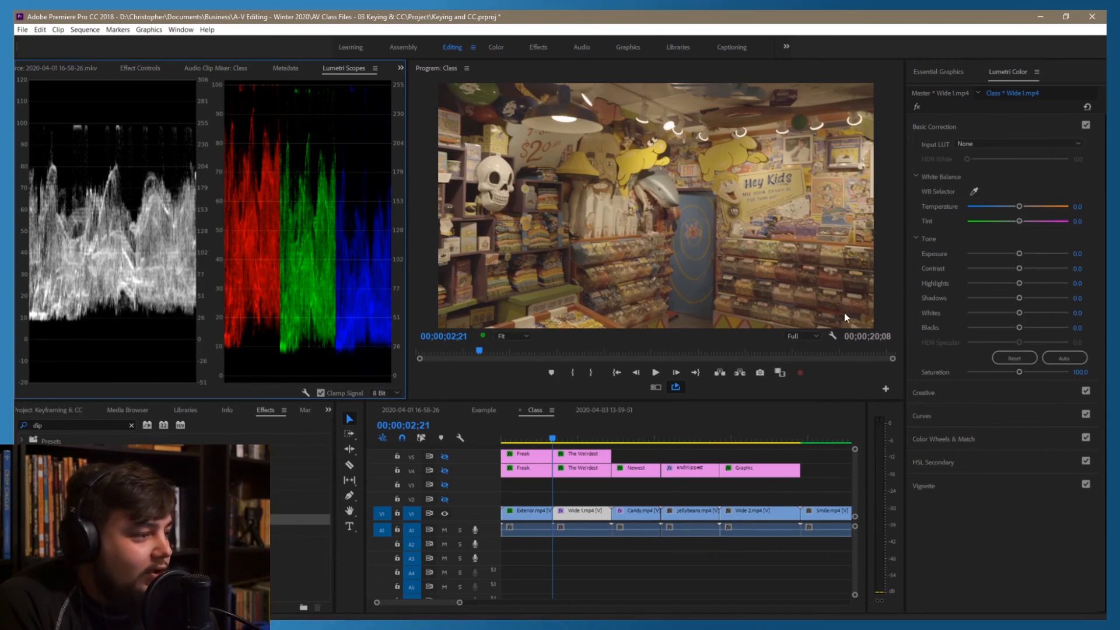
# Raise the clip's exposure to 4.4, lower it to -5.0, and reset it to its default.
pyautogui.moveTo(1019, 254); pyautogui.dragTo(1061, 257)
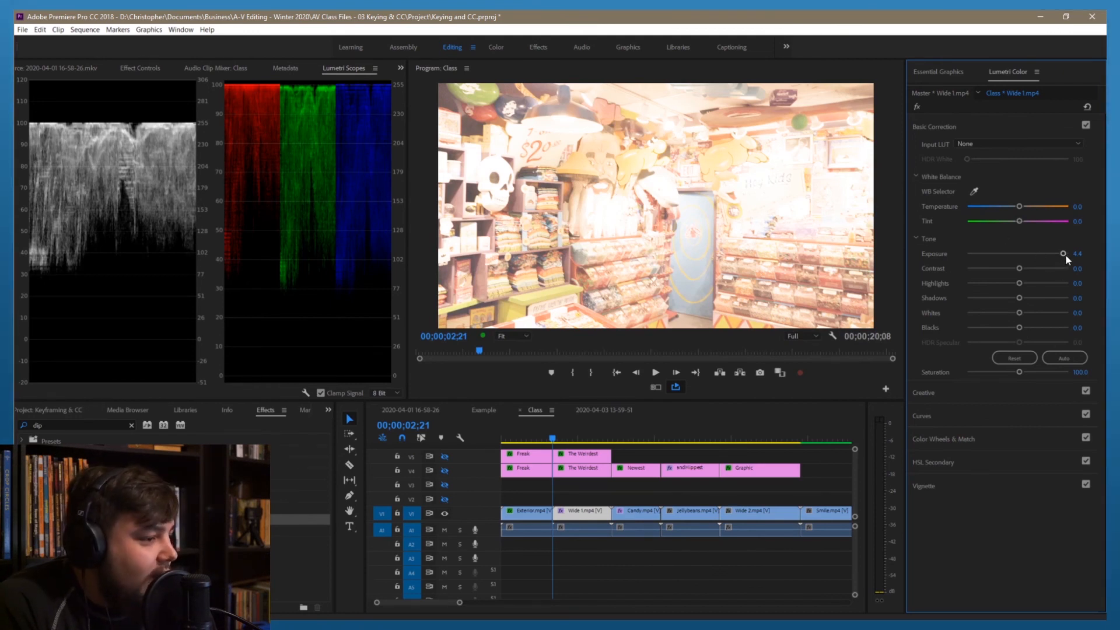
pyautogui.moveTo(1063, 253); pyautogui.dragTo(947, 253)
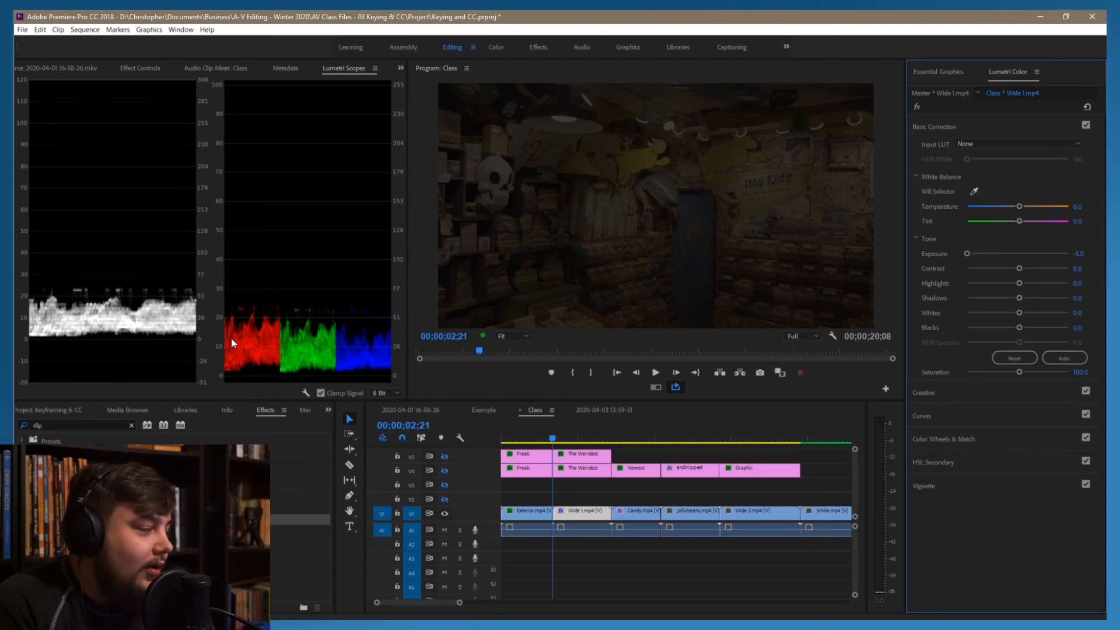
pyautogui.doubleClick(968, 254)
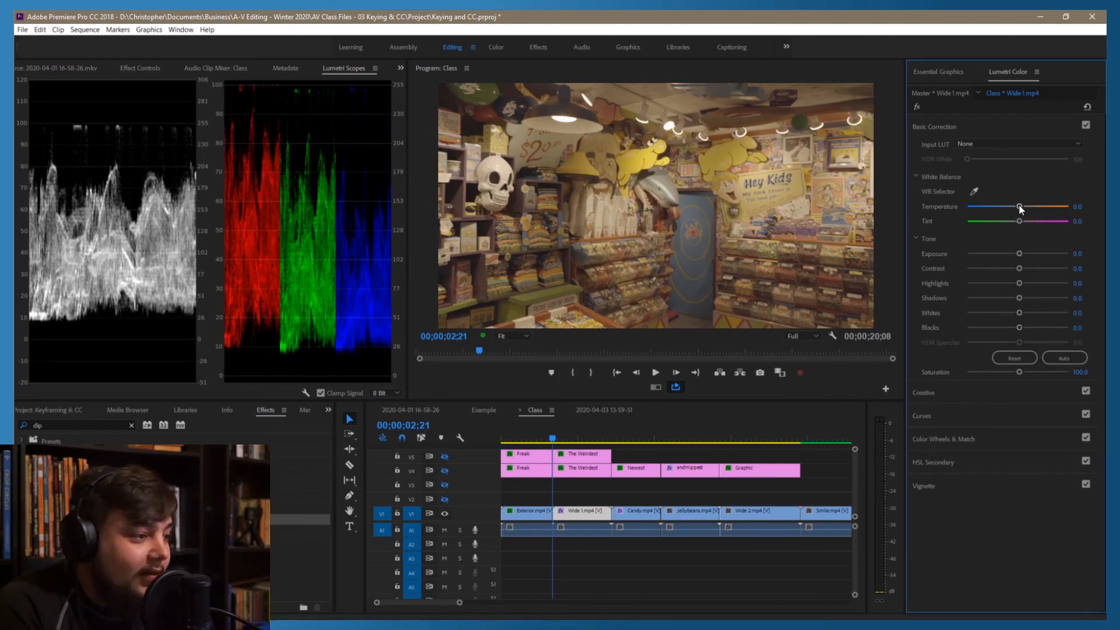
# Try to white-balance the clip by sampling the skull with the WB Selector, and undo the correction.
pyautogui.moveTo(1019, 206)
pyautogui.mouseDown()
pyautogui.moveTo(1079, 210)
pyautogui.moveTo(929, 204)
pyautogui.moveTo(1002, 205)
pyautogui.mouseUp()
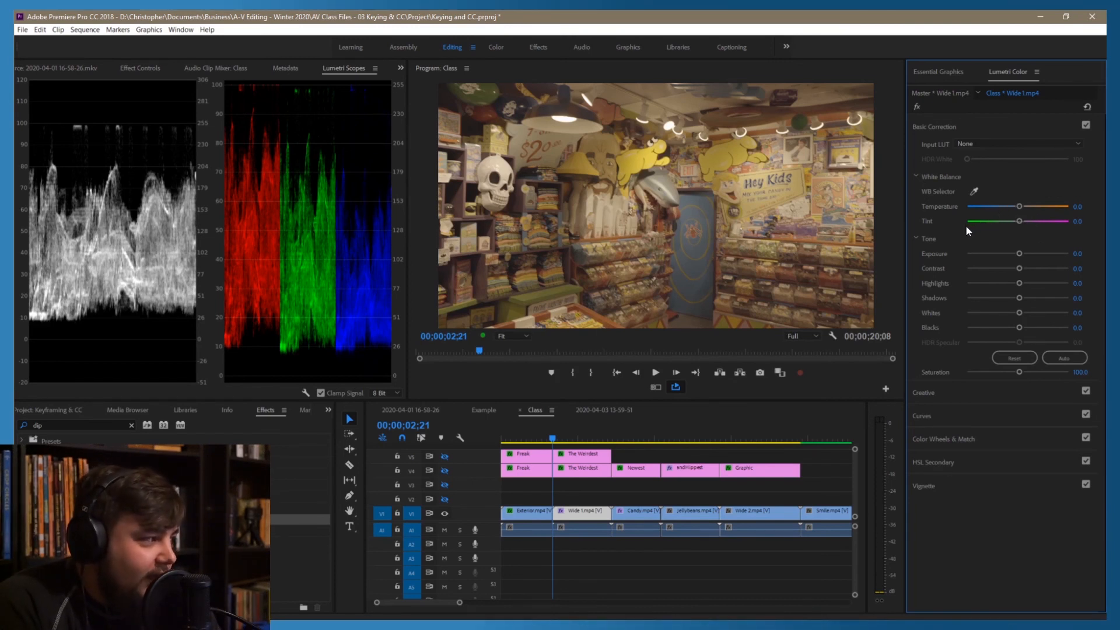
pyautogui.click(974, 192)
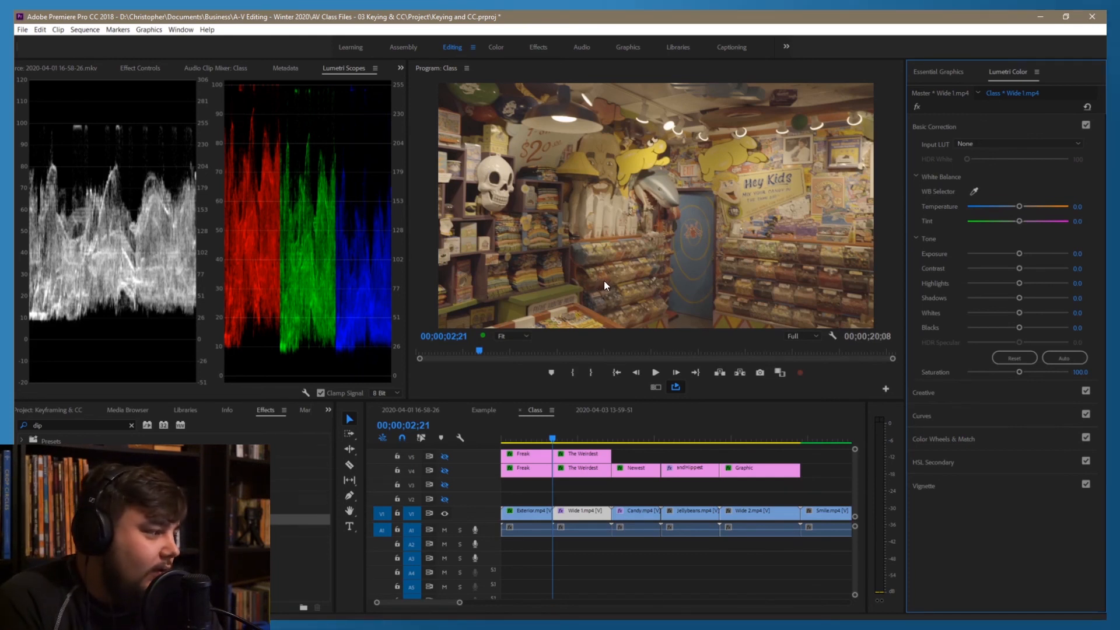
pyautogui.click(974, 191)
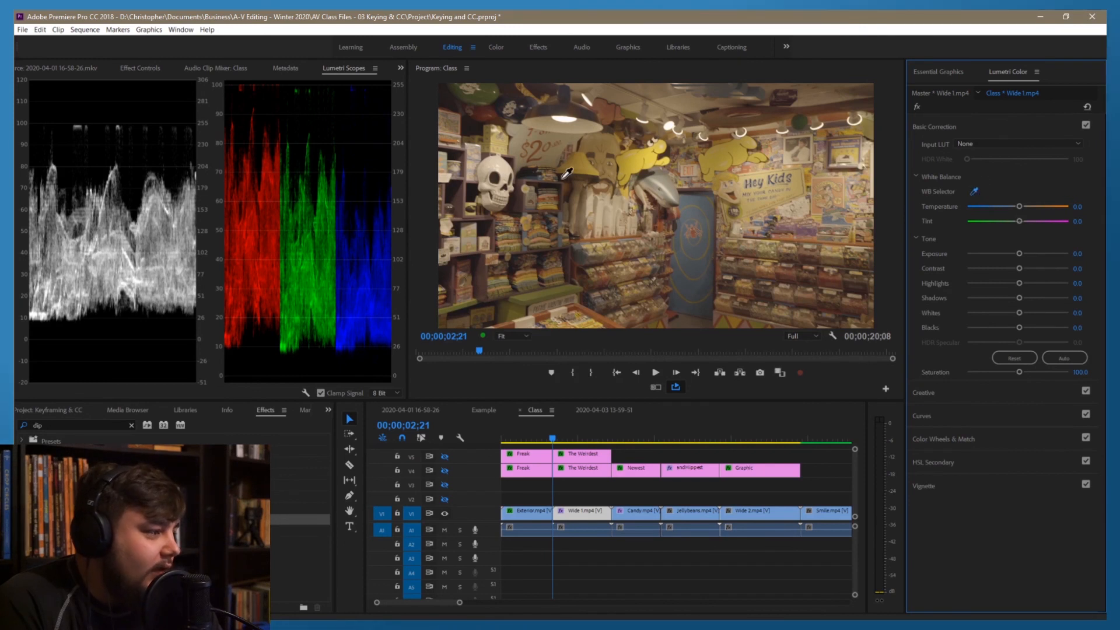
pyautogui.click(510, 167)
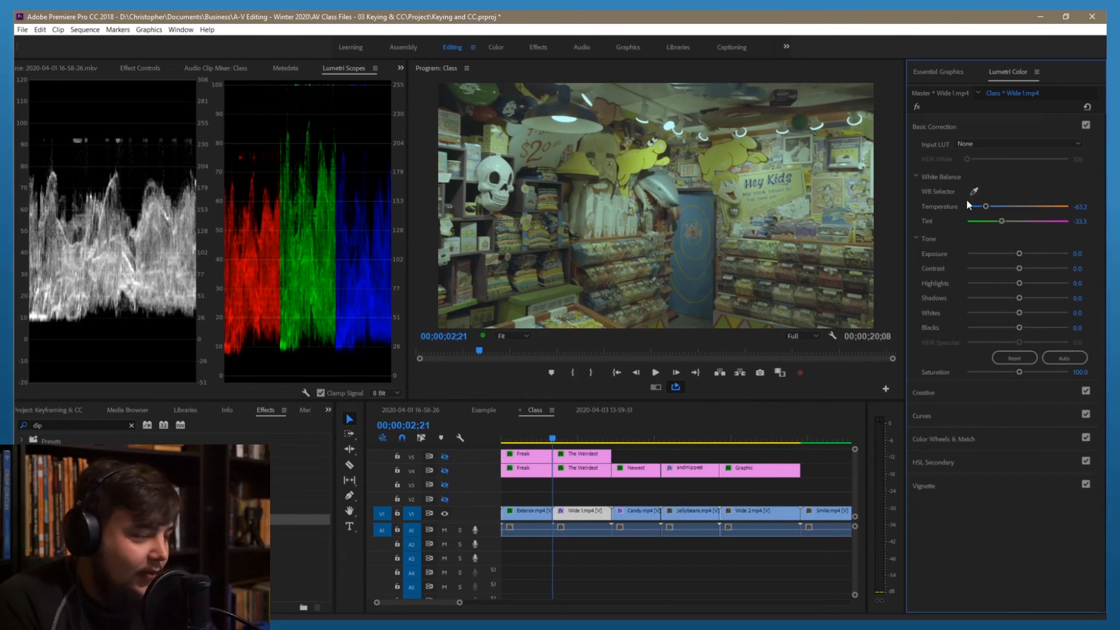
pyautogui.hotkey('ctrl', 'z')
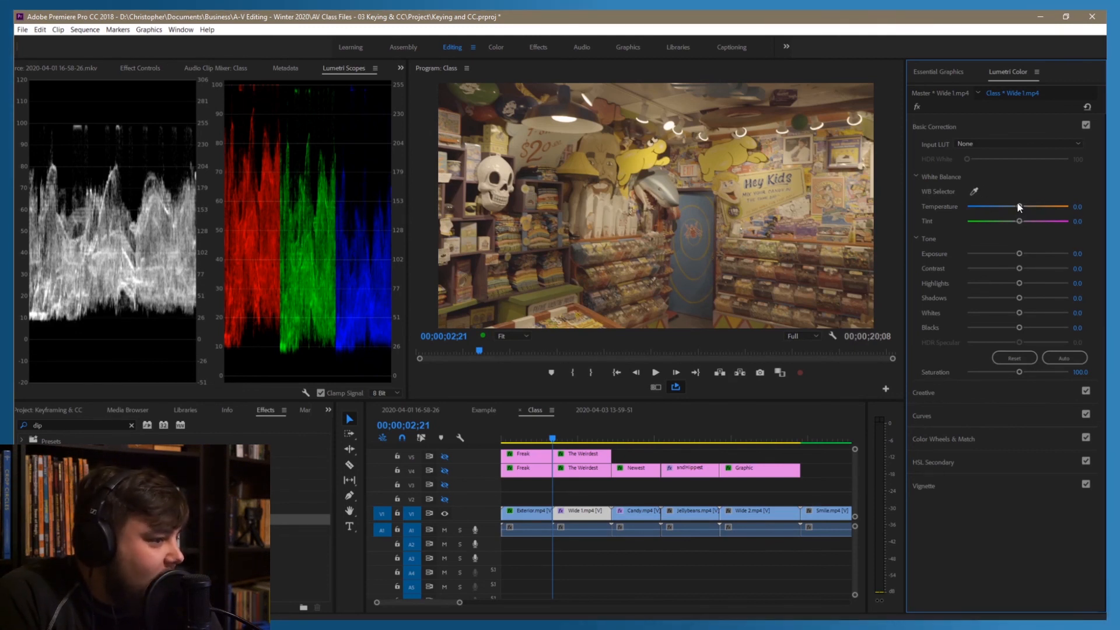
# Cool the clip's white balance by setting the temperature to -66.5 and the tint to 20.7.
pyautogui.moveTo(1018, 207); pyautogui.dragTo(982, 208)
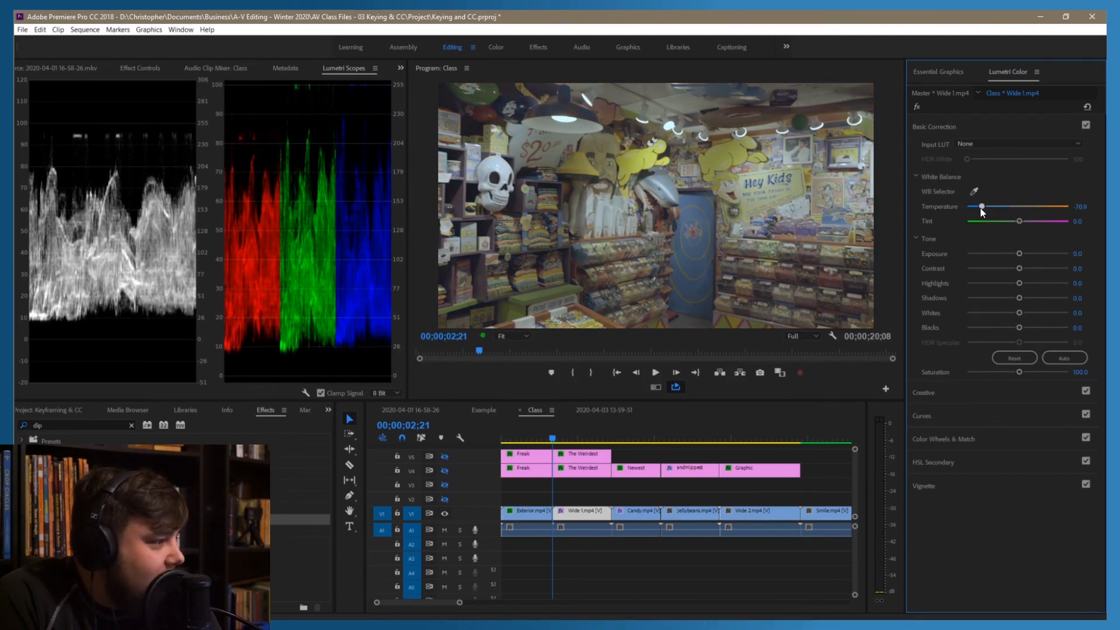
pyautogui.moveTo(980, 209); pyautogui.dragTo(982, 211)
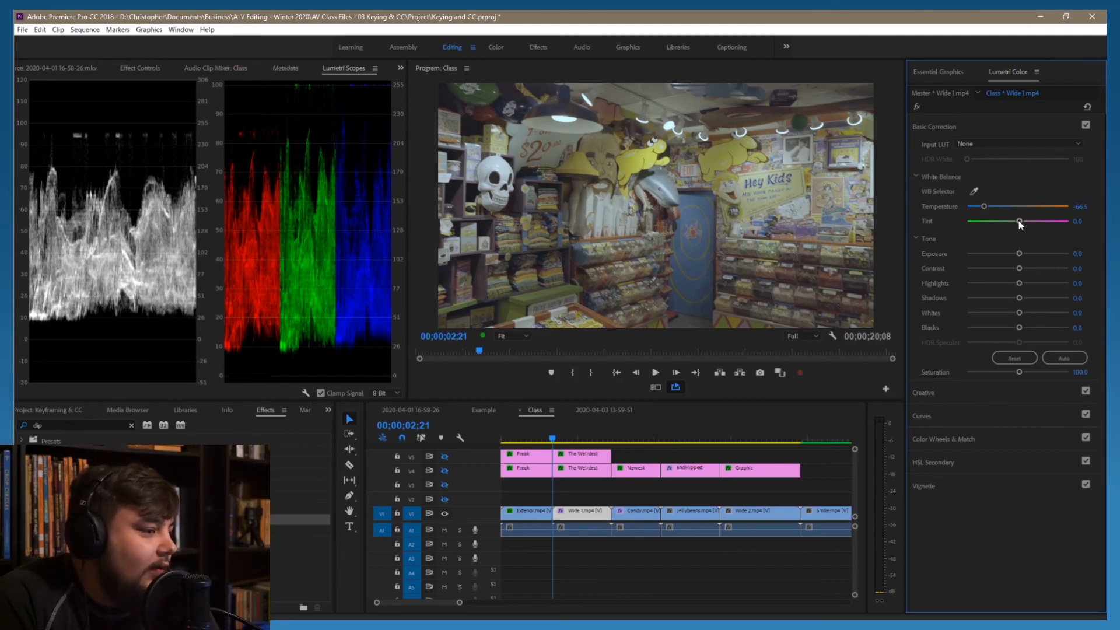
pyautogui.moveTo(1019, 221); pyautogui.dragTo(1028, 223)
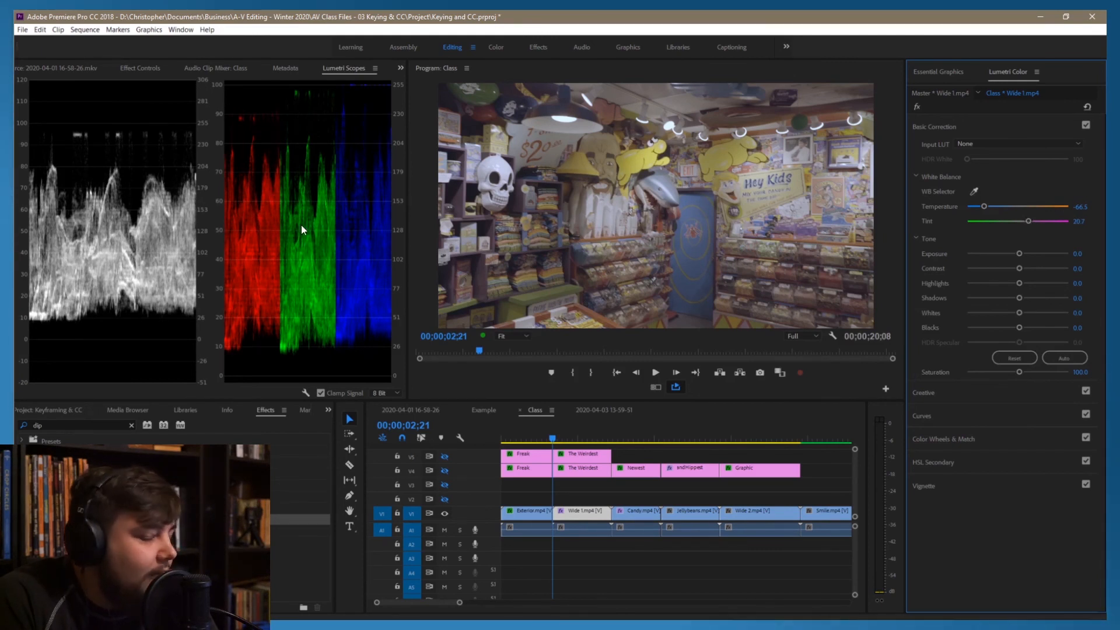
# Compare the clip with and without the Lumetri Color effect, leaving the effect enabled.
pyautogui.click(917, 107)
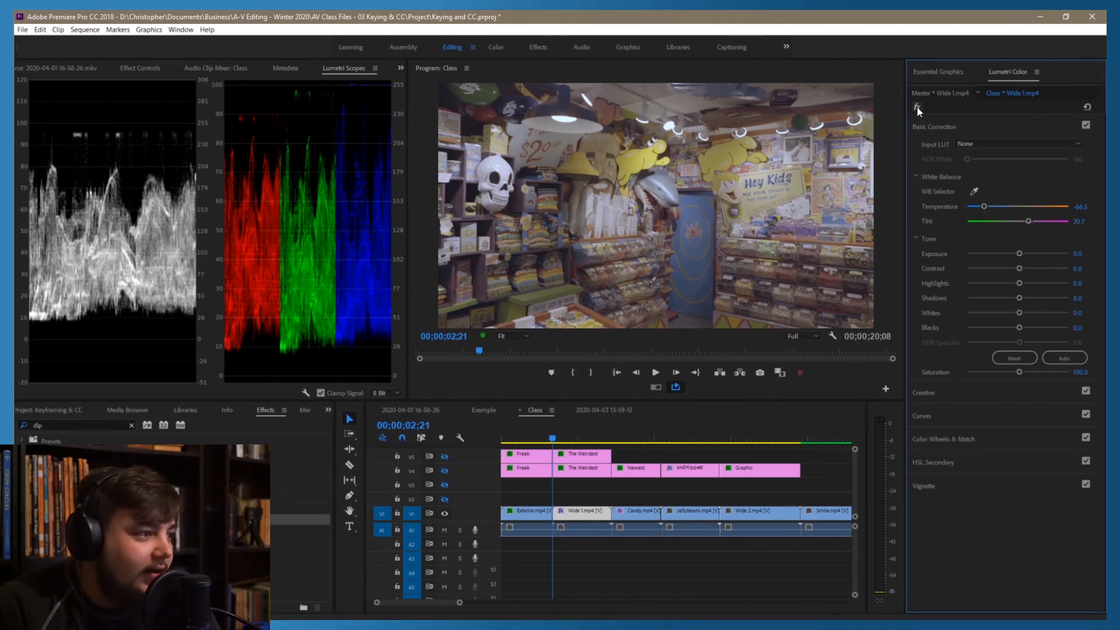
pyautogui.click(917, 107)
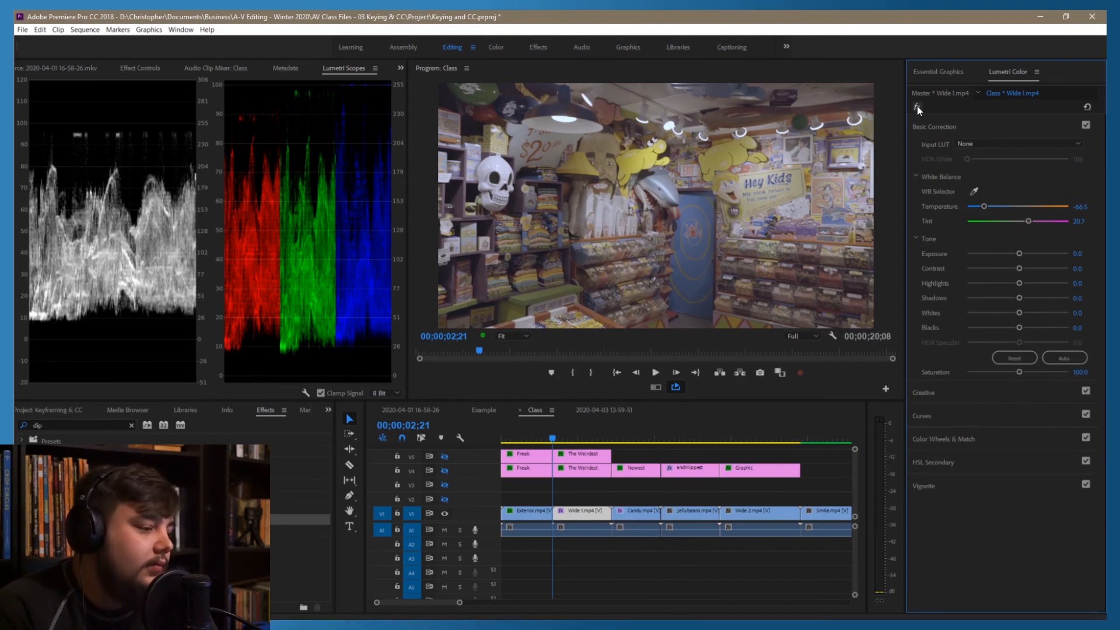
pyautogui.click(917, 106)
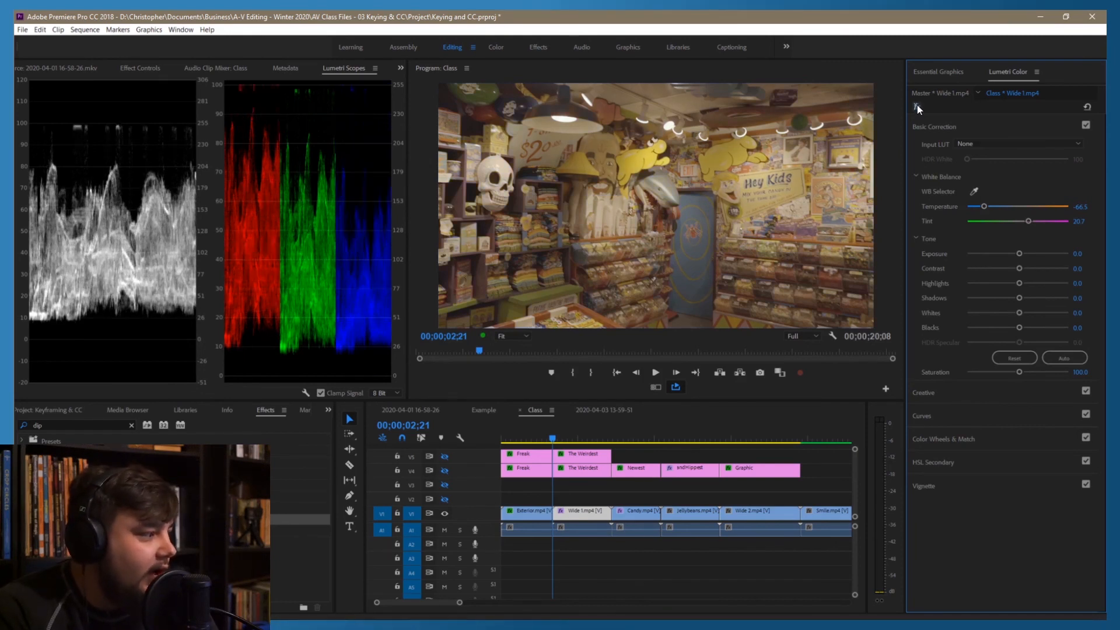
pyautogui.click(917, 106)
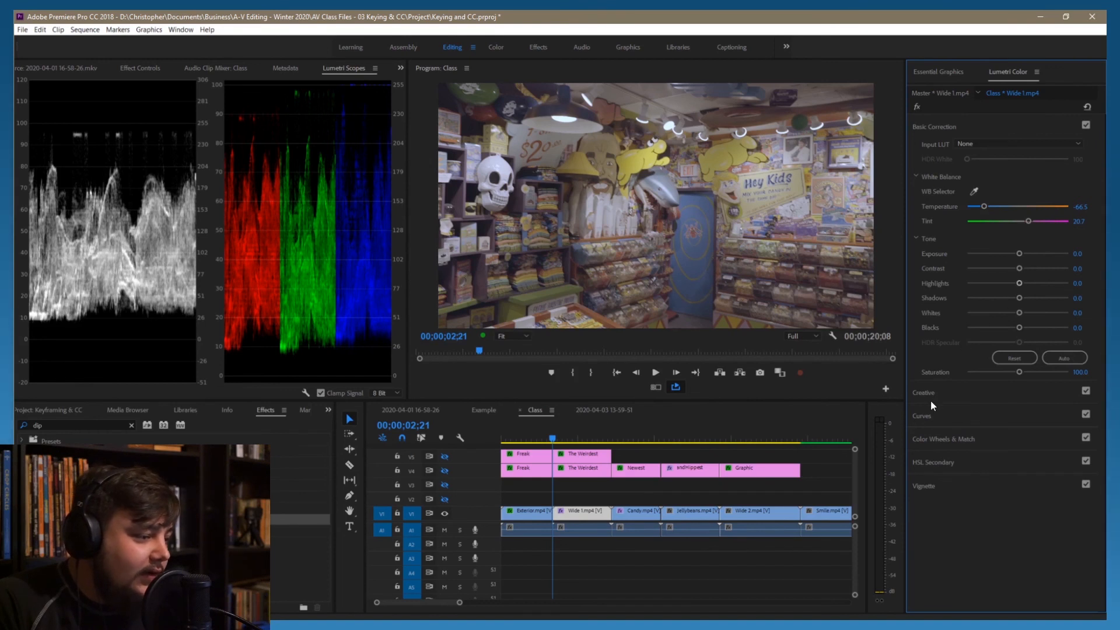
# Raise highlights to 44.1, shadows to 52.0, whites to 22.9 and blacks to 20.7, and reset all four.
pyautogui.click(940, 414)
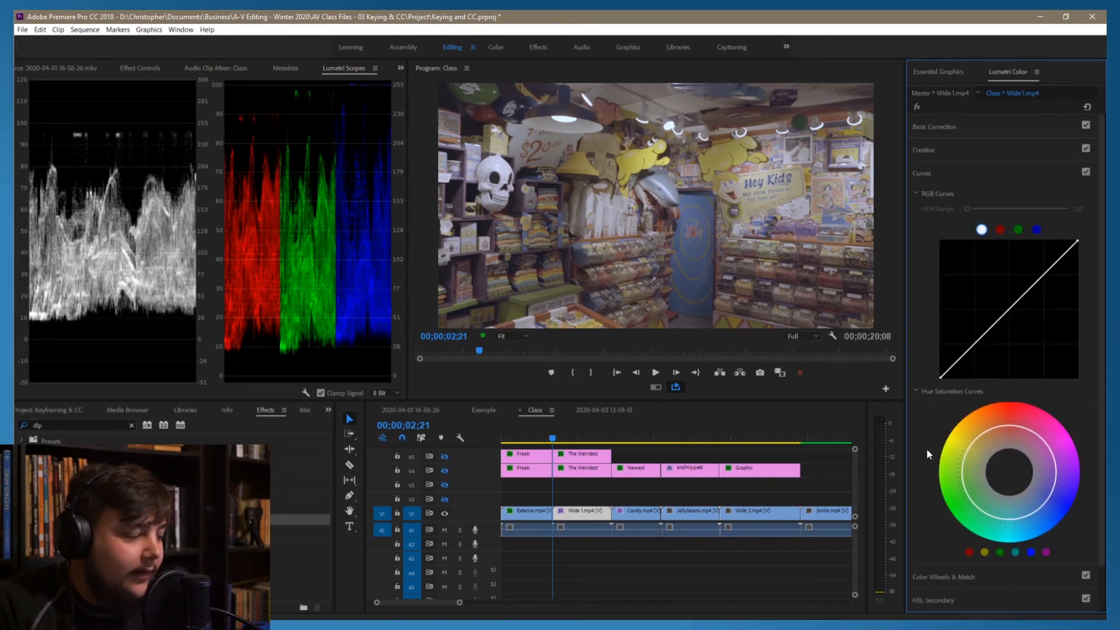
pyautogui.click(980, 127)
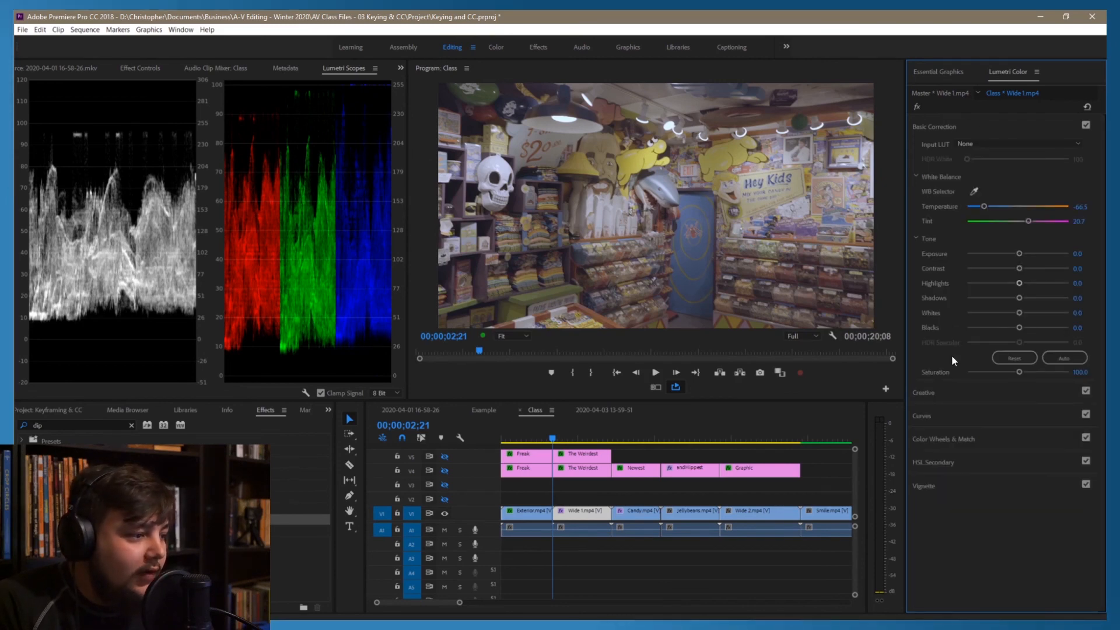
pyautogui.moveTo(1019, 283); pyautogui.dragTo(1027, 327)
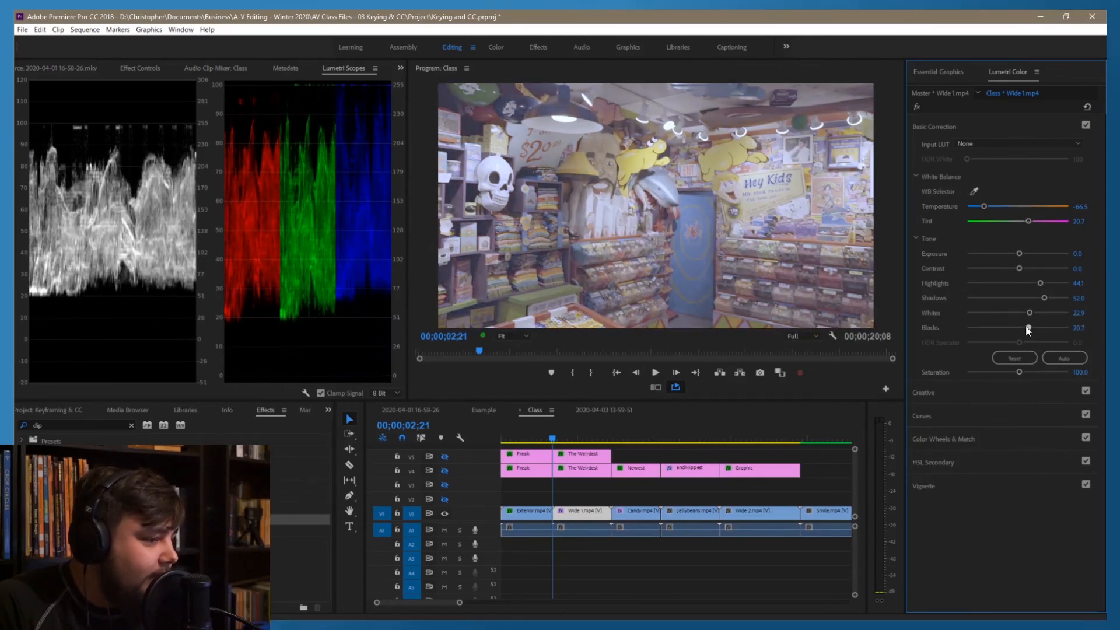
pyautogui.doubleClick(1027, 326)
pyautogui.doubleClick(1028, 311)
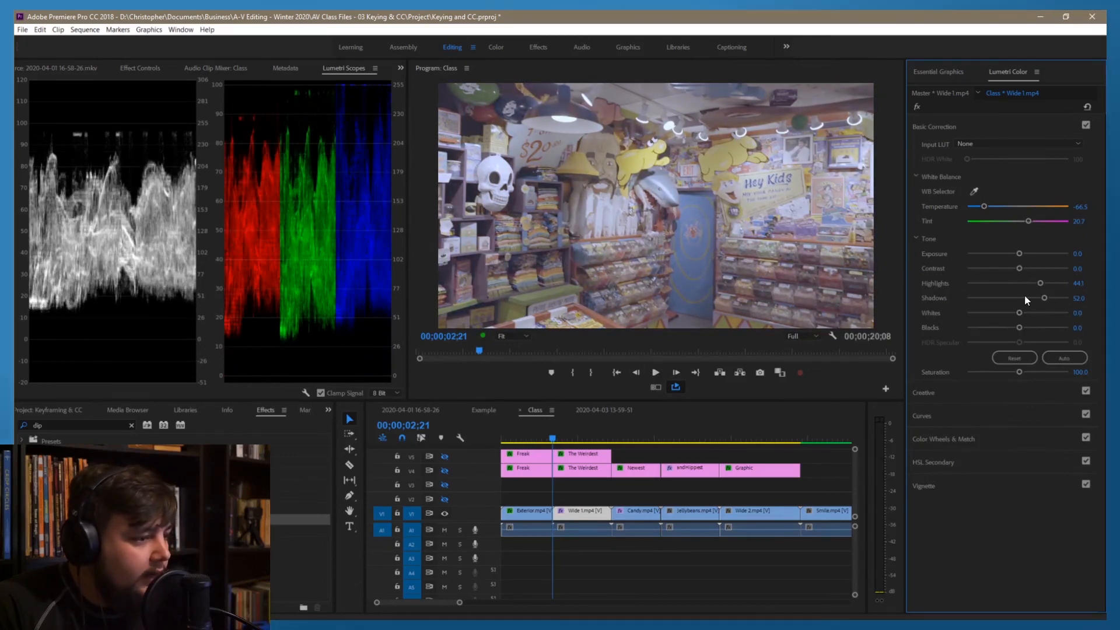
pyautogui.doubleClick(1044, 298)
pyautogui.doubleClick(1037, 283)
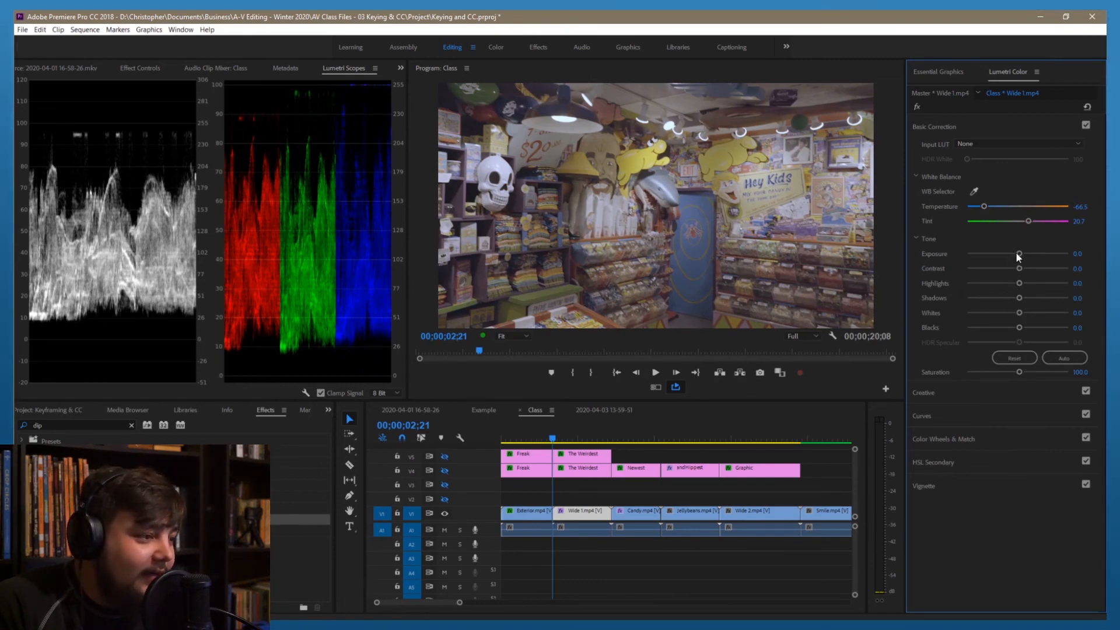
# Set the clip's exposure to 0.3 in the basic correction.
pyautogui.moveTo(1017, 253)
pyautogui.mouseDown()
pyautogui.moveTo(1034, 253)
pyautogui.moveTo(1019, 254)
pyautogui.mouseUp()
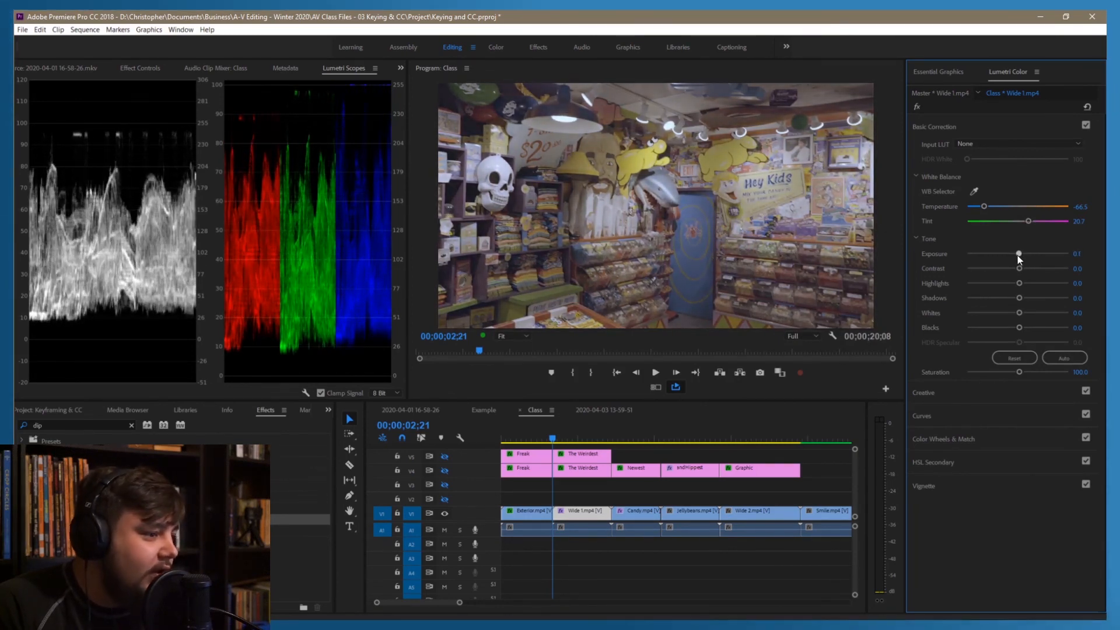
pyautogui.click(1077, 254)
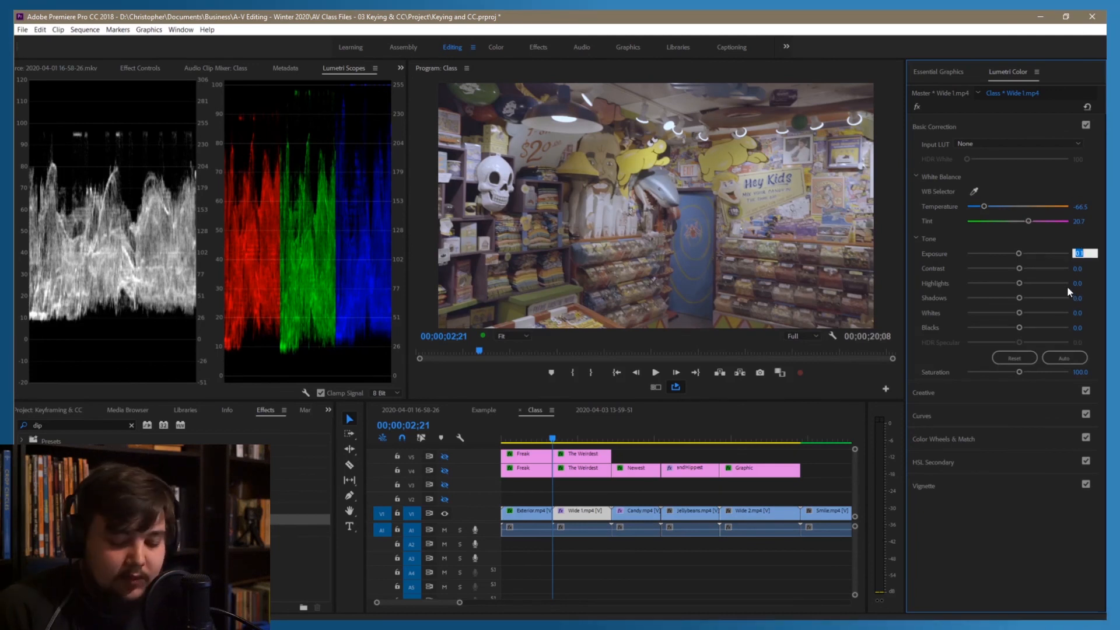
pyautogui.write('.3')
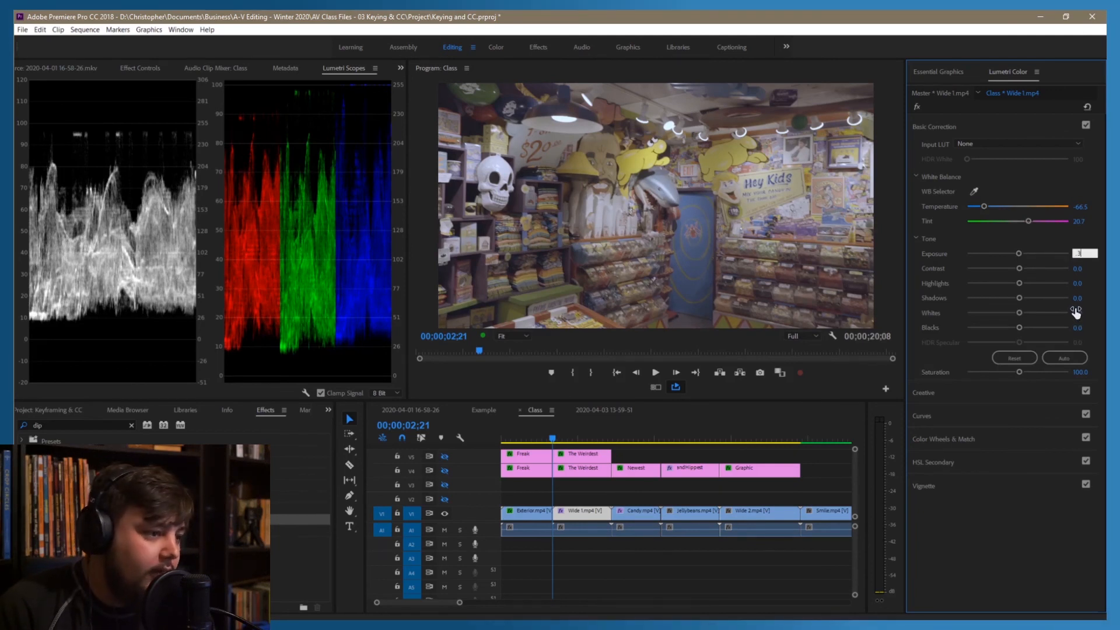
pyautogui.press('Return')
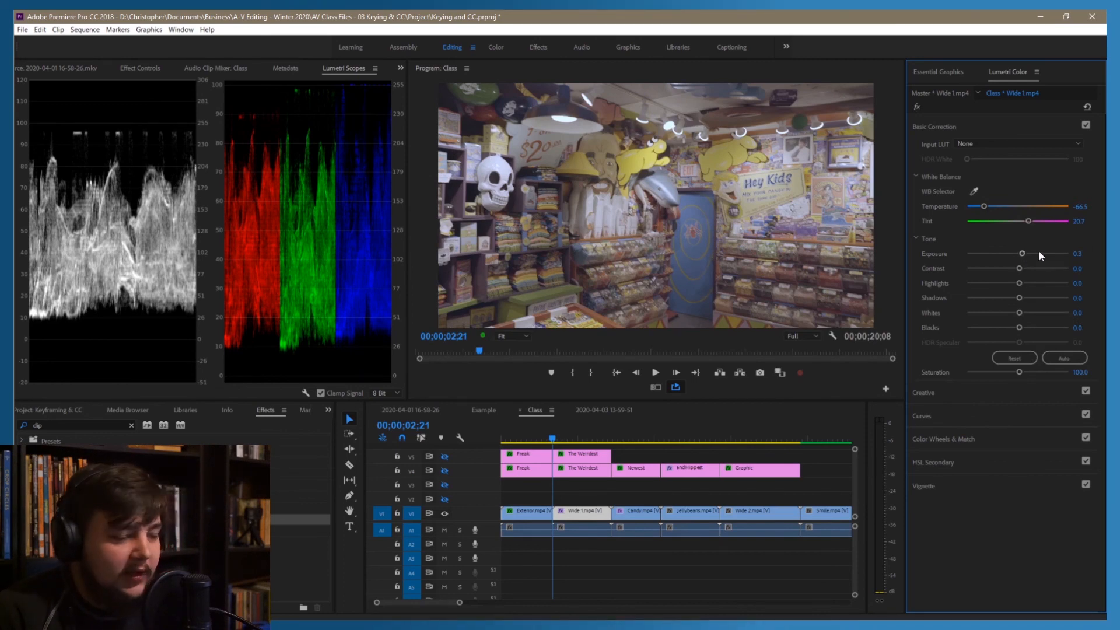
# Try an exposure of 3.0 on the clip, and set it back to 0.3.
pyautogui.click(1077, 253)
pyautogui.write('3')
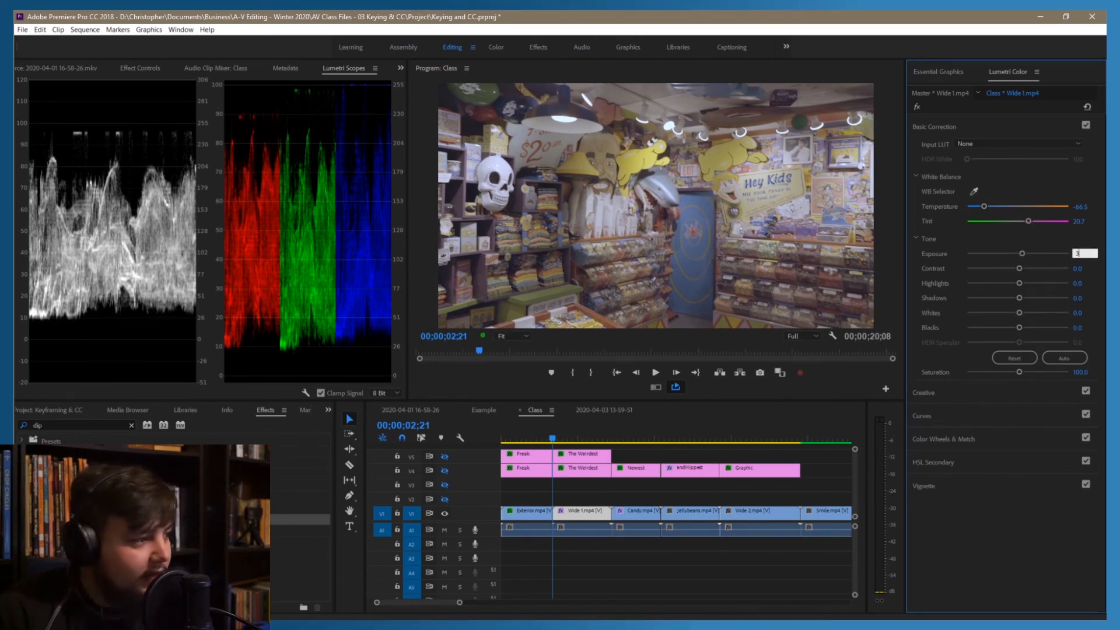
pyautogui.press('Return')
pyautogui.click(1083, 252)
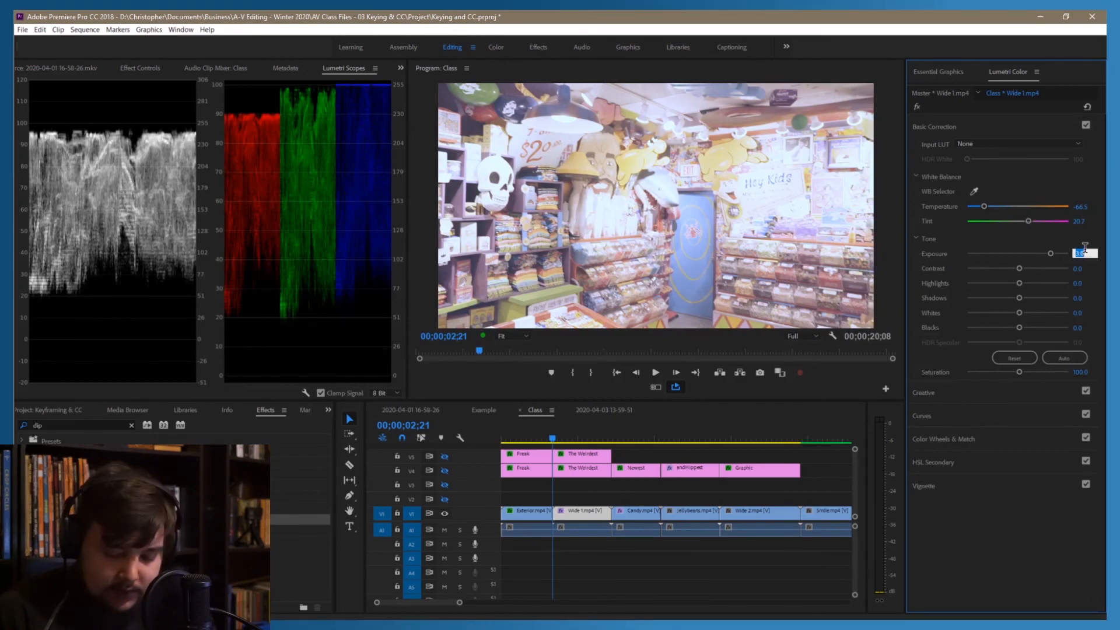
pyautogui.write('.3')
pyautogui.press('Return')
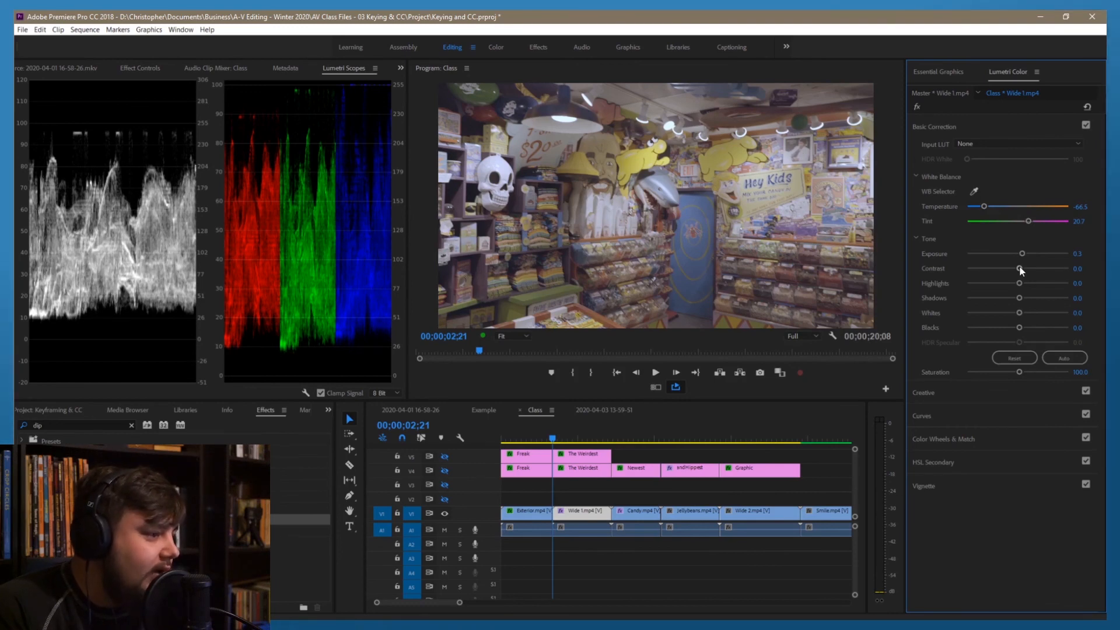
# Test the clip's contrast at its low and high extremes, and settle on 28.5.
pyautogui.moveTo(1021, 270); pyautogui.dragTo(915, 269)
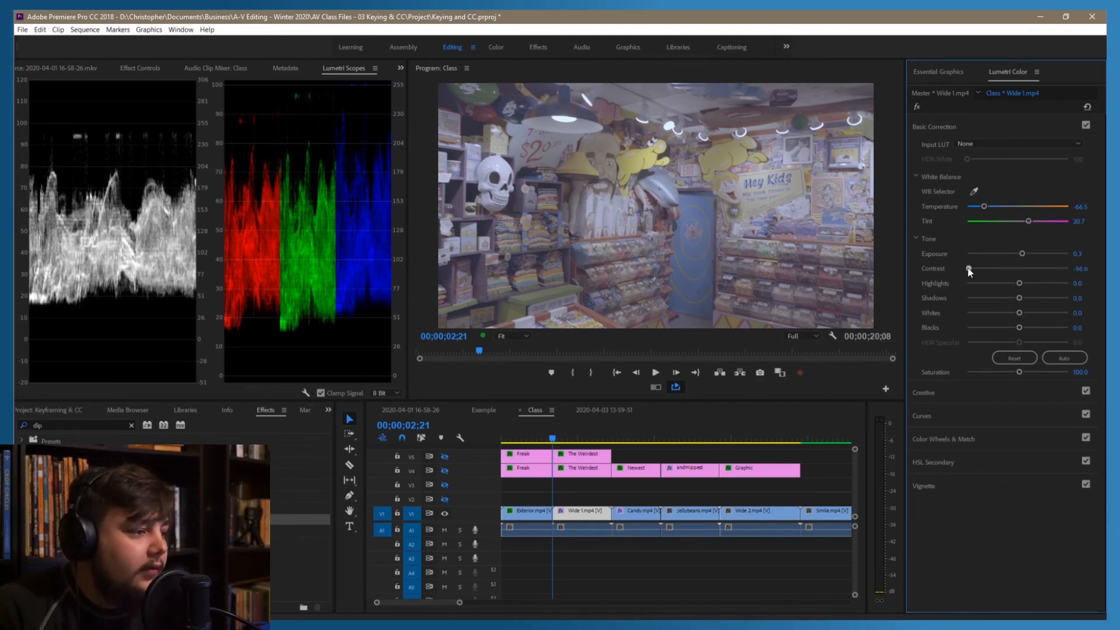
pyautogui.moveTo(967, 268); pyautogui.dragTo(1072, 266)
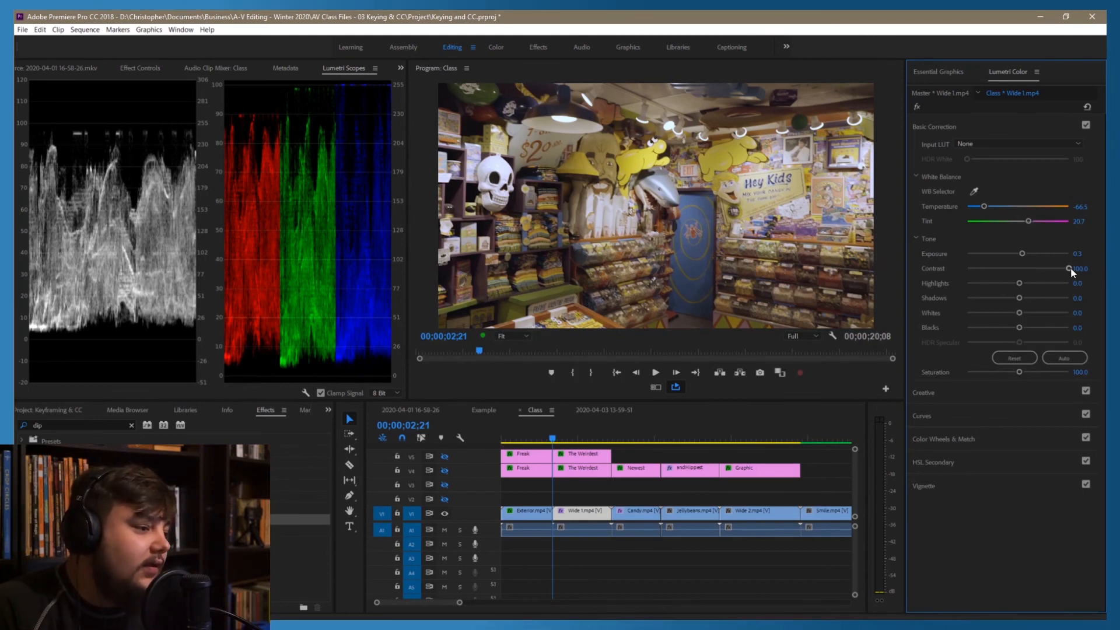
pyautogui.moveTo(1070, 270); pyautogui.dragTo(1031, 273)
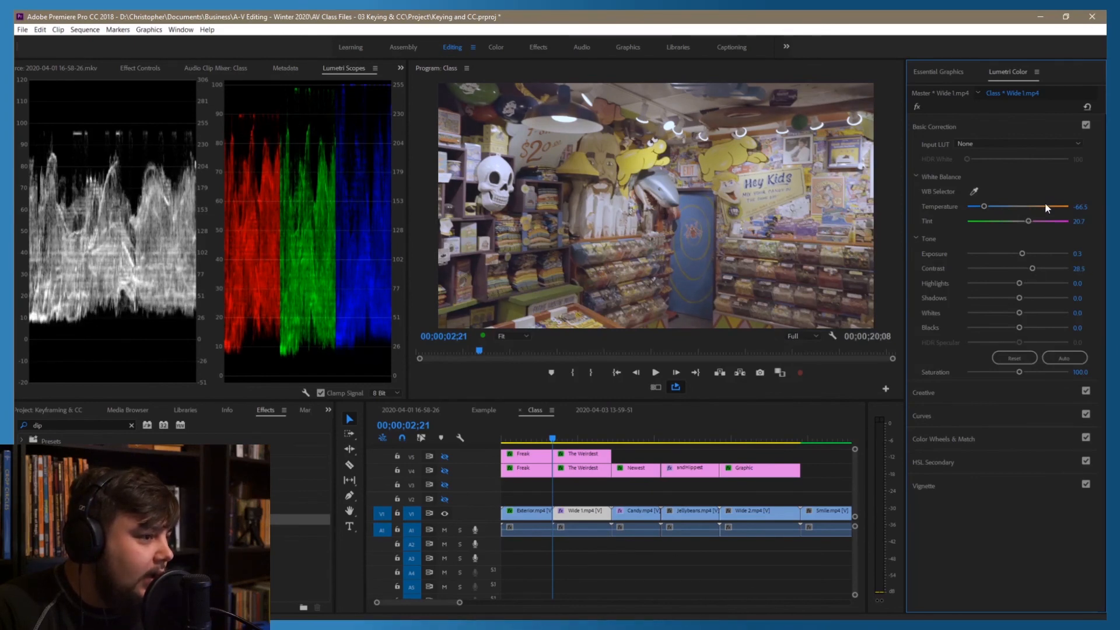
# Compare the clip with and without the Lumetri Color effect several times, leaving the effect enabled.
pyautogui.click(917, 107)
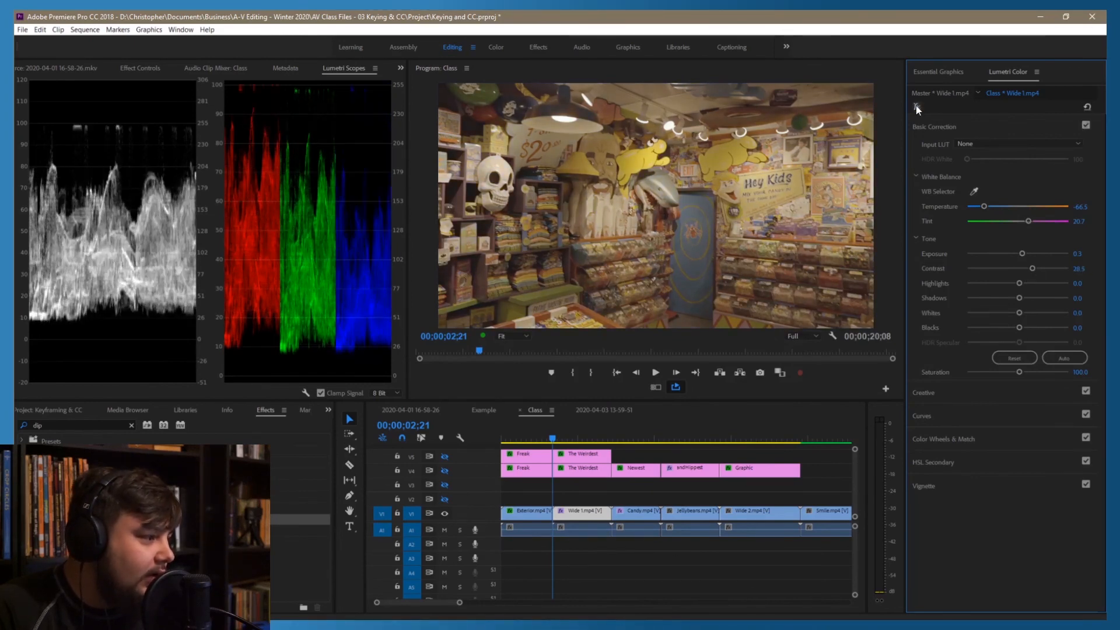
pyautogui.click(916, 107)
pyautogui.click(917, 108)
pyautogui.click(917, 107)
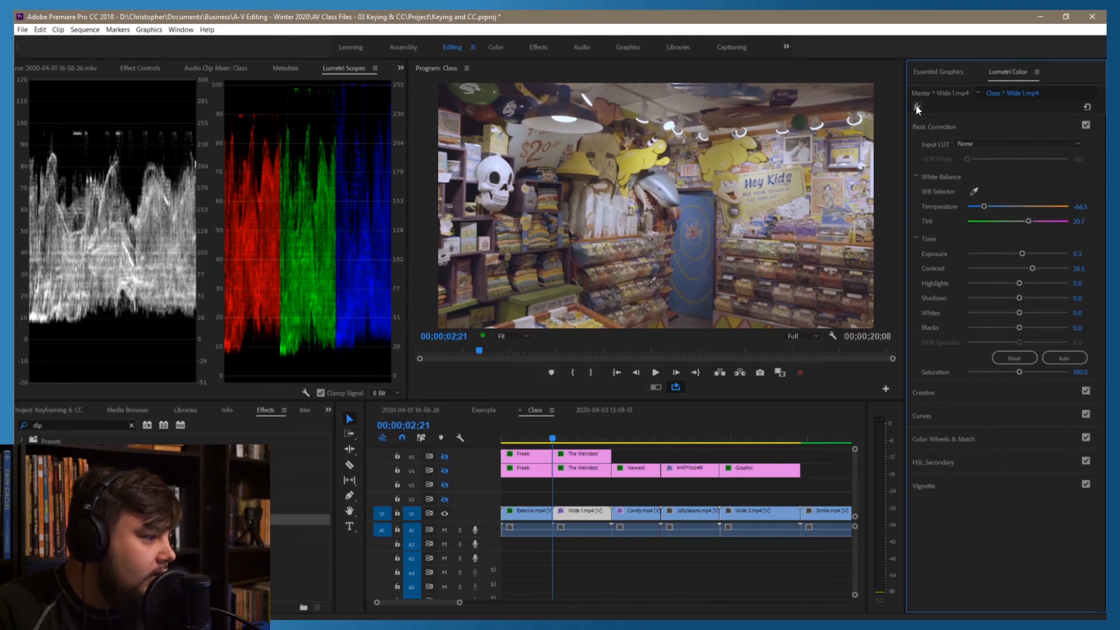
pyautogui.click(916, 108)
pyautogui.click(916, 107)
pyautogui.click(916, 107)
pyautogui.click(917, 108)
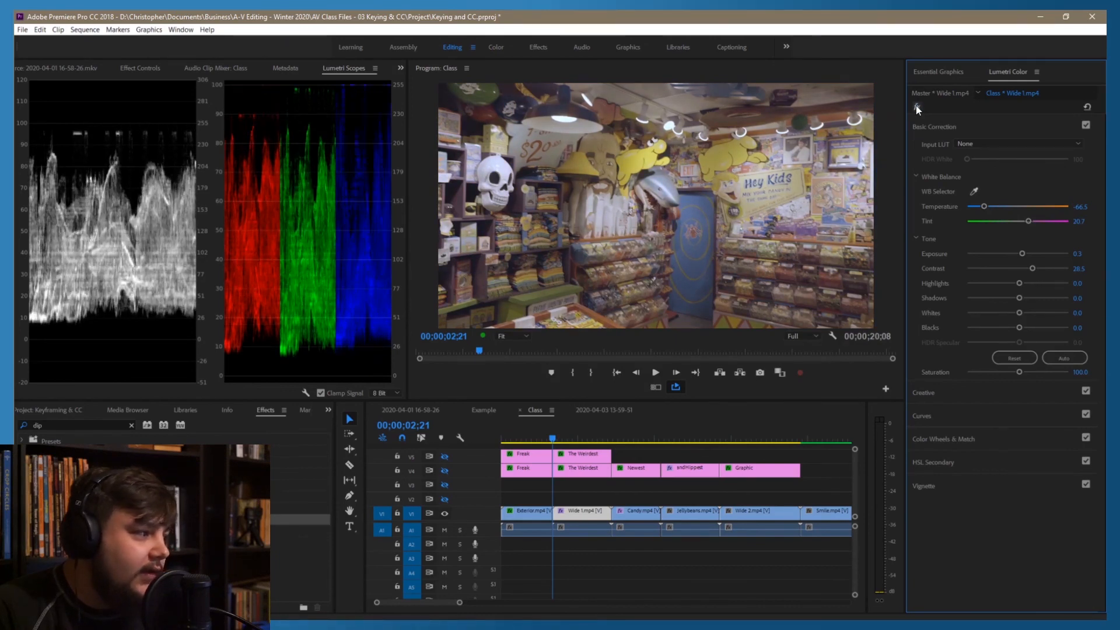
# Fine-tune the clip's contrast and set it to 30.
pyautogui.moveTo(1032, 268)
pyautogui.mouseDown()
pyautogui.moveTo(1012, 270)
pyautogui.moveTo(1032, 268)
pyautogui.mouseUp()
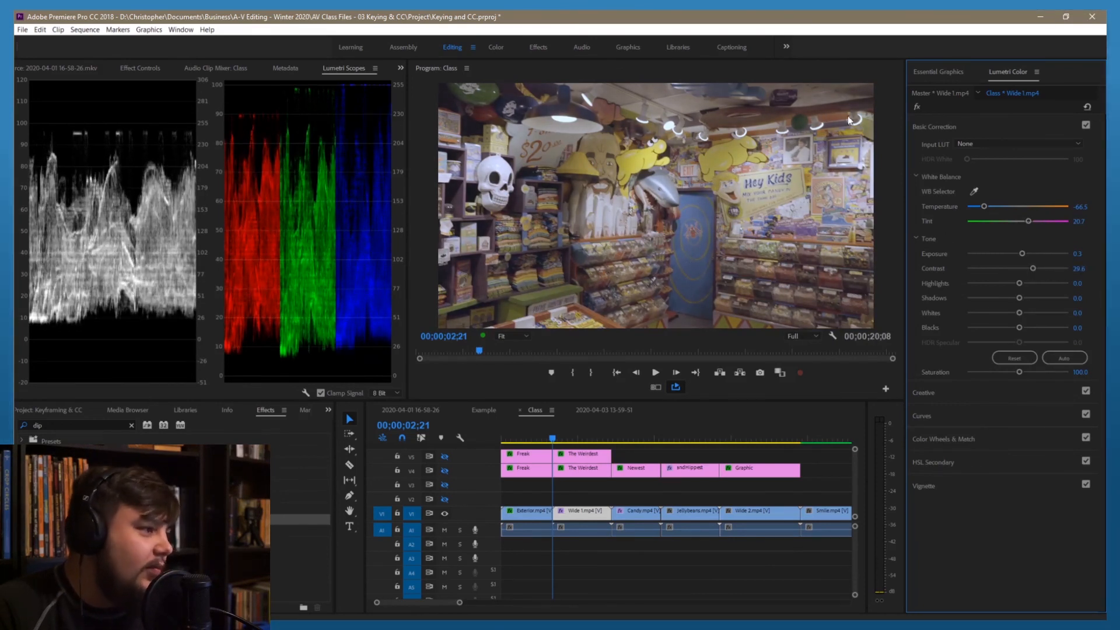
pyautogui.moveTo(1032, 269); pyautogui.dragTo(1033, 271)
pyautogui.click(1078, 269)
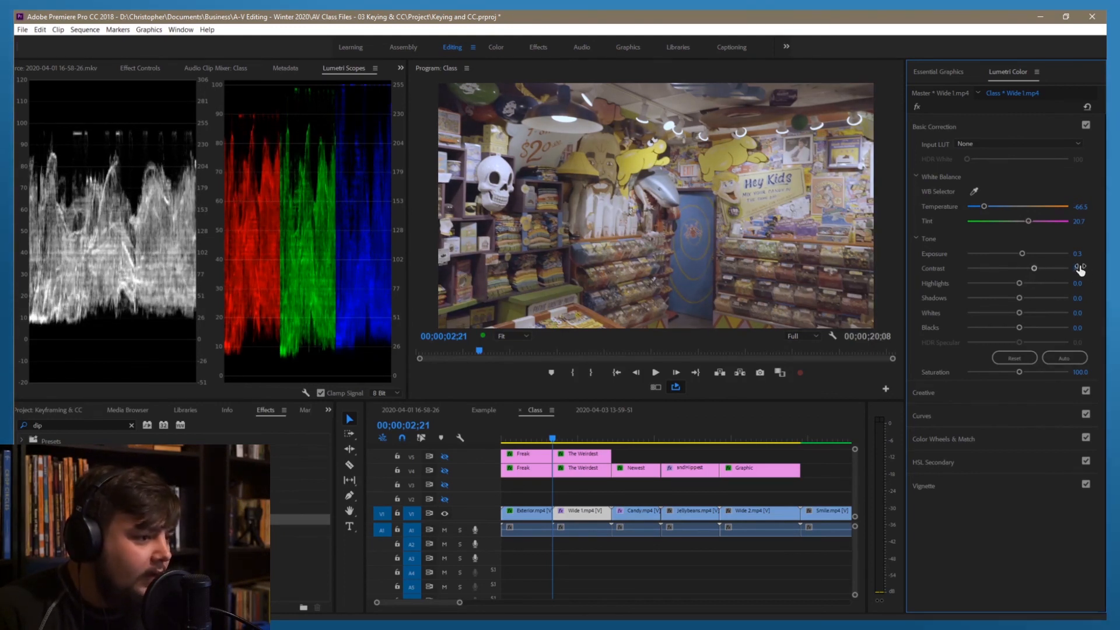
pyautogui.write('30')
pyautogui.press('Return')
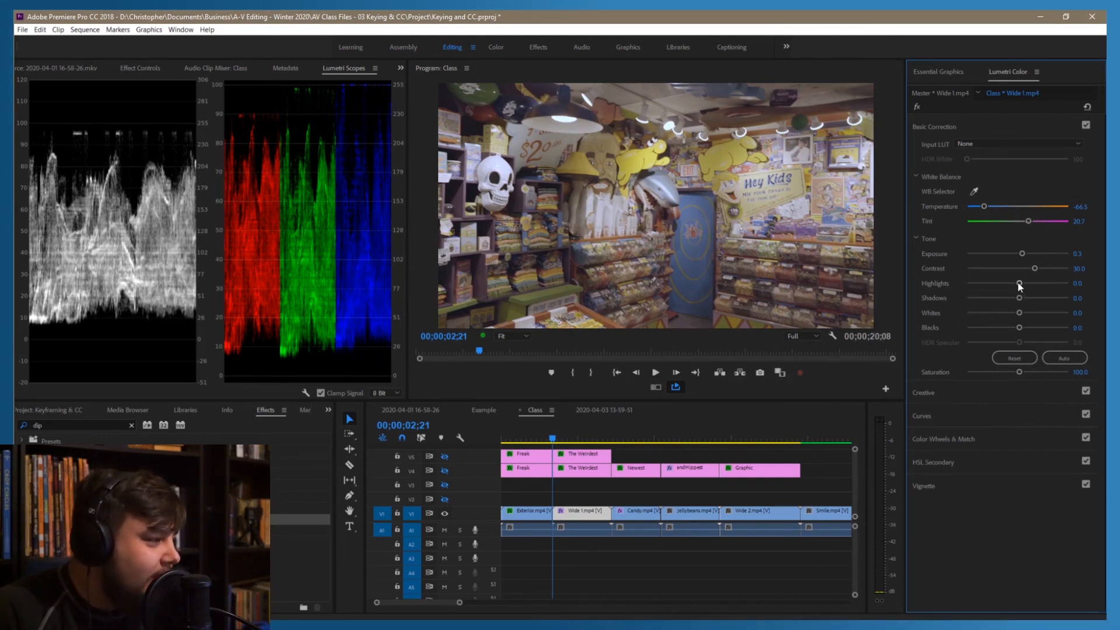
# Set the clip's contrast to 37.4, highlights to 28.5, shadows to -6.1 and whites to -12.8.
pyautogui.moveTo(1020, 285)
pyautogui.mouseDown()
pyautogui.moveTo(1034, 284)
pyautogui.moveTo(998, 287)
pyautogui.moveTo(1023, 293)
pyautogui.mouseUp()
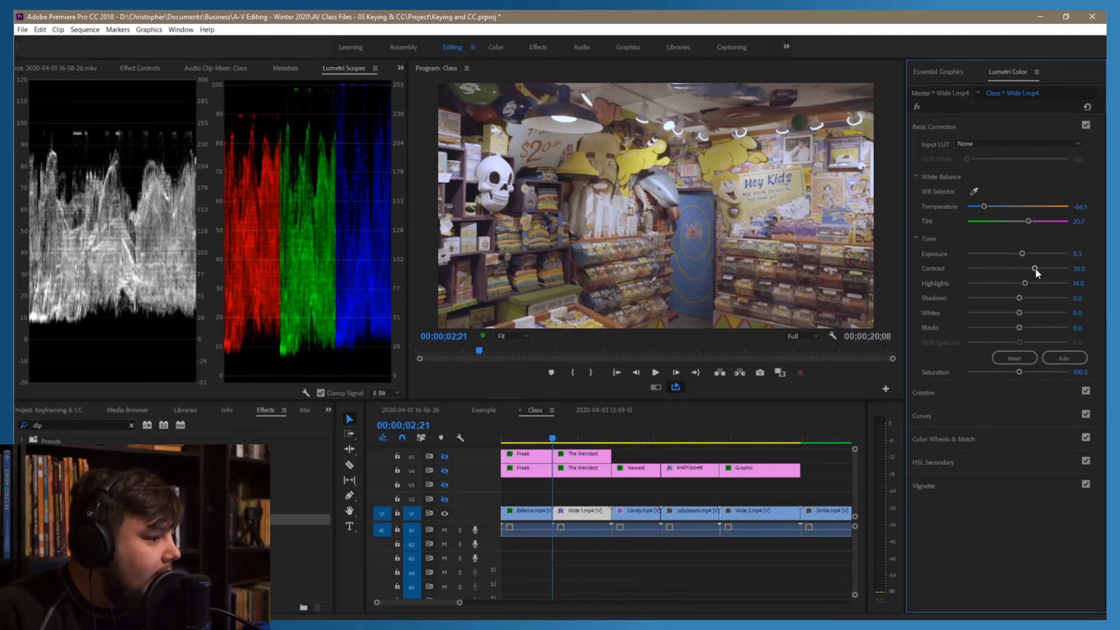
pyautogui.moveTo(1030, 268); pyautogui.dragTo(1031, 295)
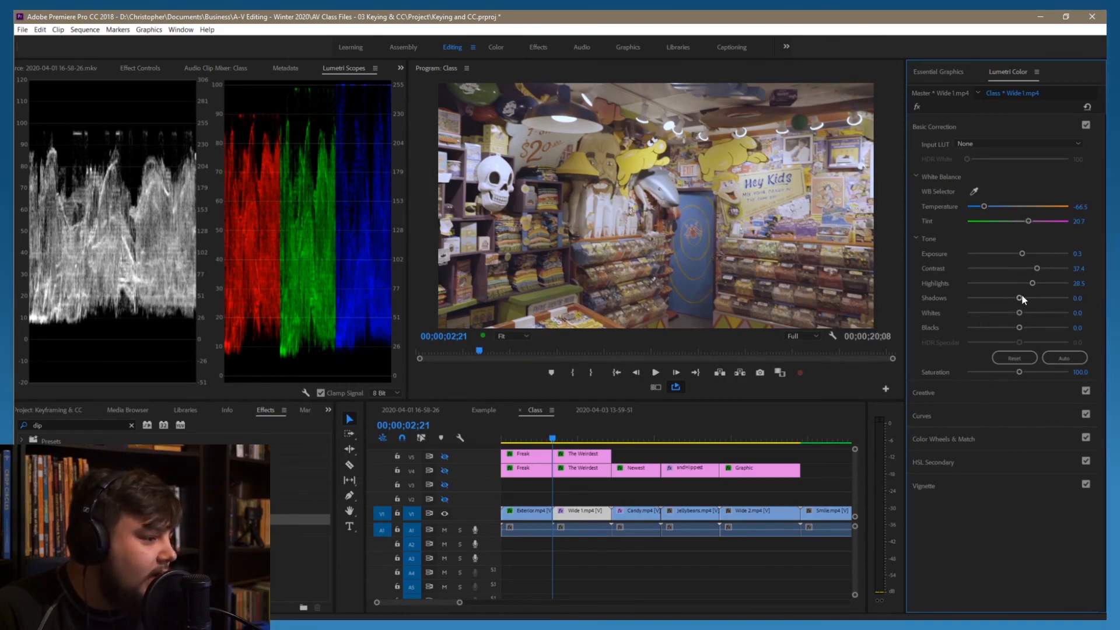
pyautogui.moveTo(1020, 298); pyautogui.dragTo(1014, 303)
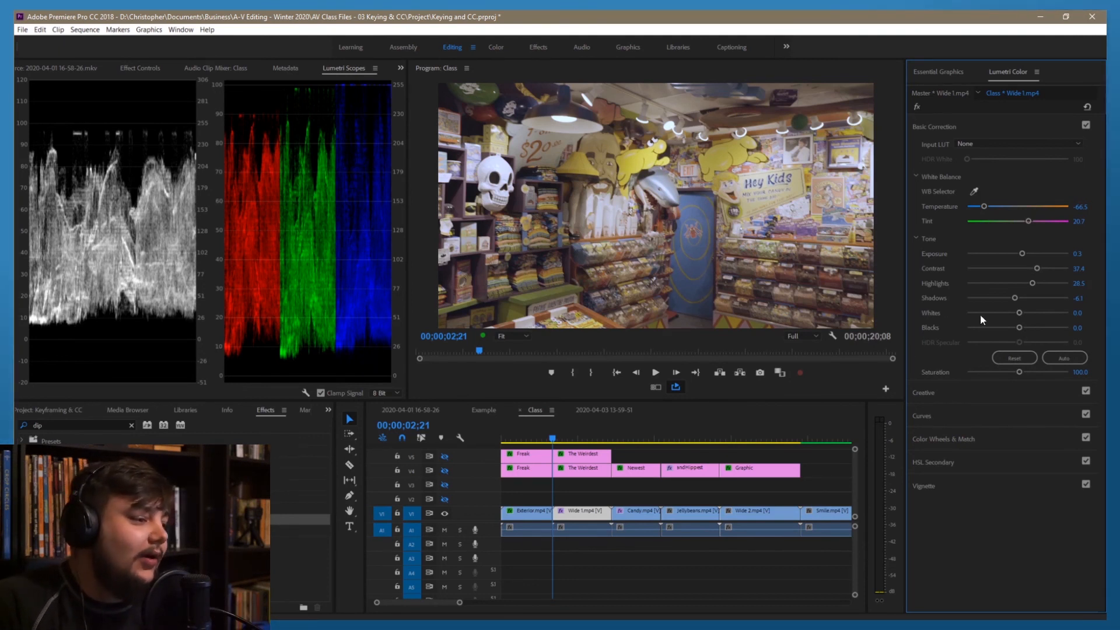
pyautogui.moveTo(1018, 312)
pyautogui.mouseDown()
pyautogui.moveTo(1047, 315)
pyautogui.moveTo(1009, 315)
pyautogui.mouseUp()
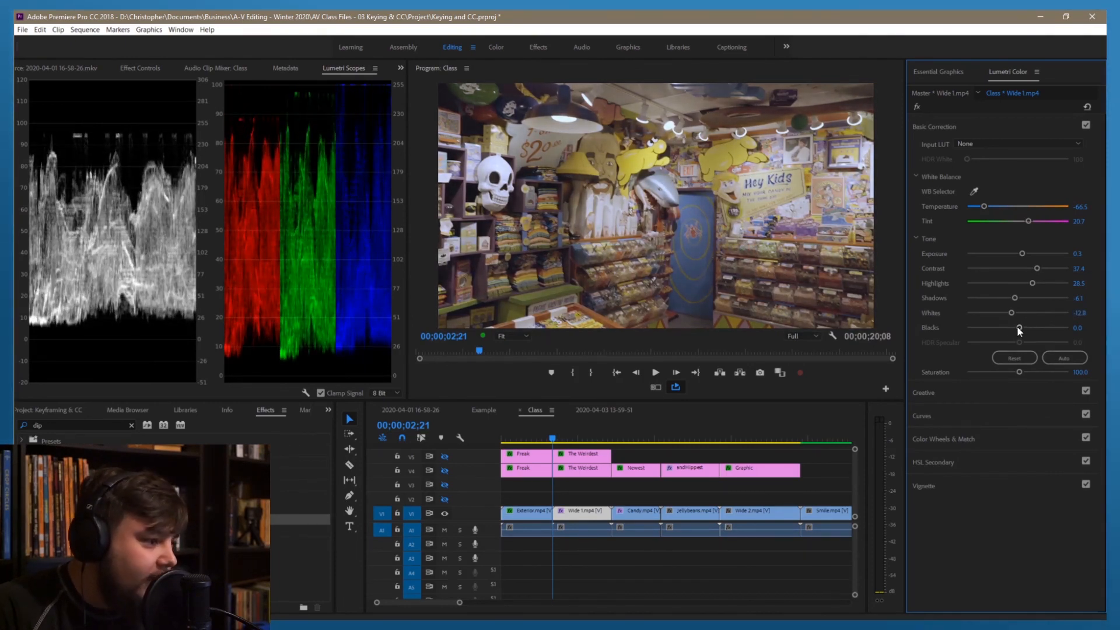
# Test the blacks at both extremes, 100 and -100, and set them to -6.1.
pyautogui.moveTo(1019, 327); pyautogui.dragTo(1075, 333)
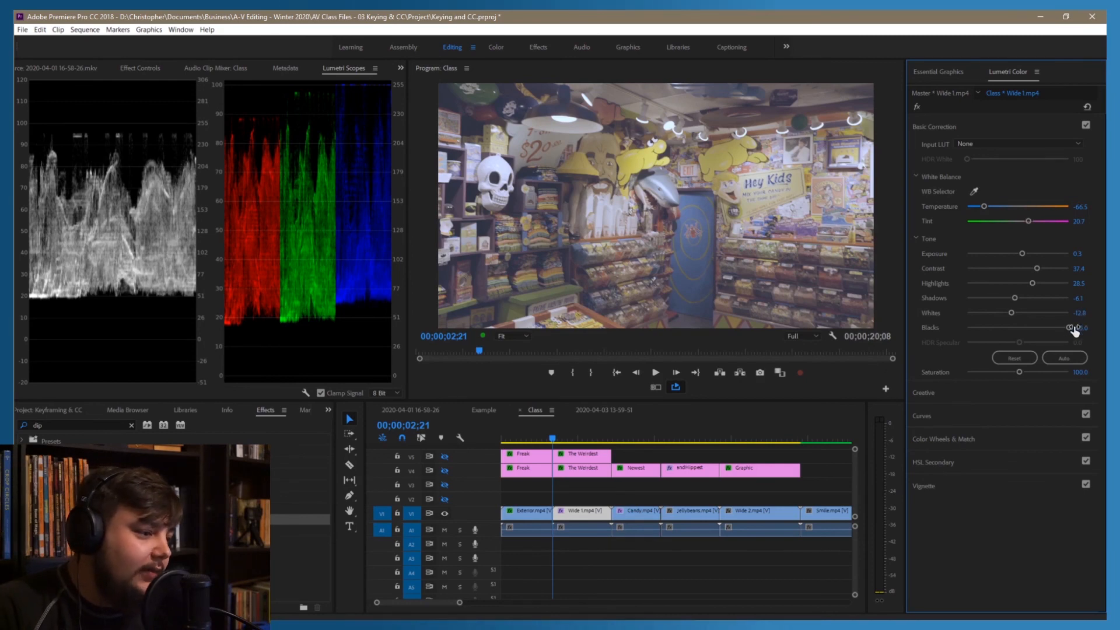
pyautogui.moveTo(1069, 328); pyautogui.dragTo(918, 338)
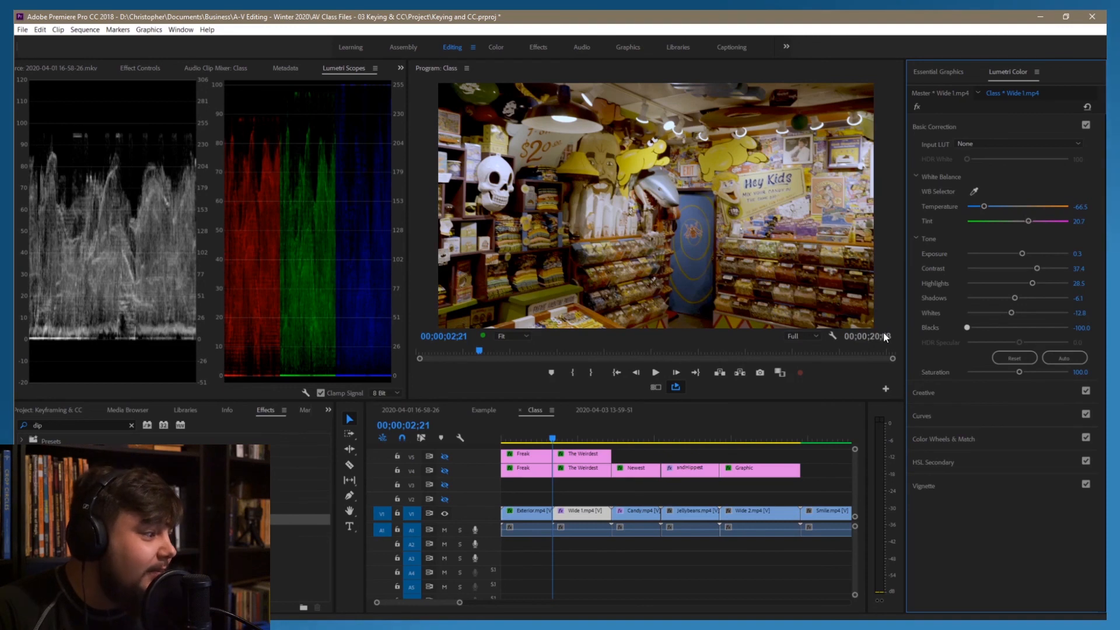
pyautogui.moveTo(966, 328); pyautogui.dragTo(1014, 334)
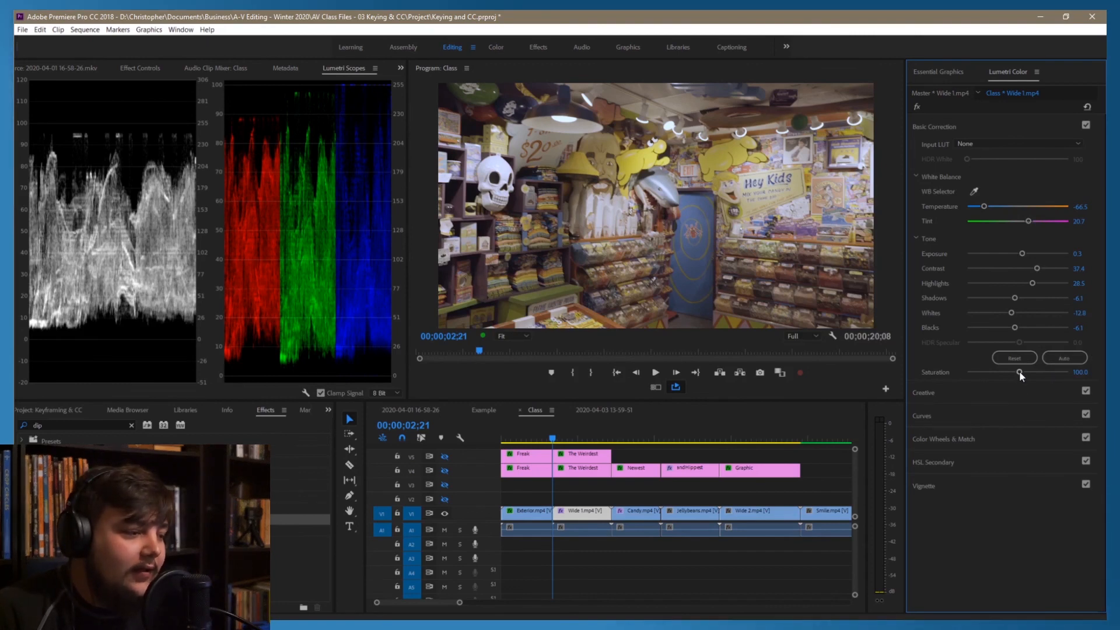
# Test the saturation at 200 and 0, reset it to its default, and set it to 101.7.
pyautogui.moveTo(1020, 371); pyautogui.dragTo(1068, 373)
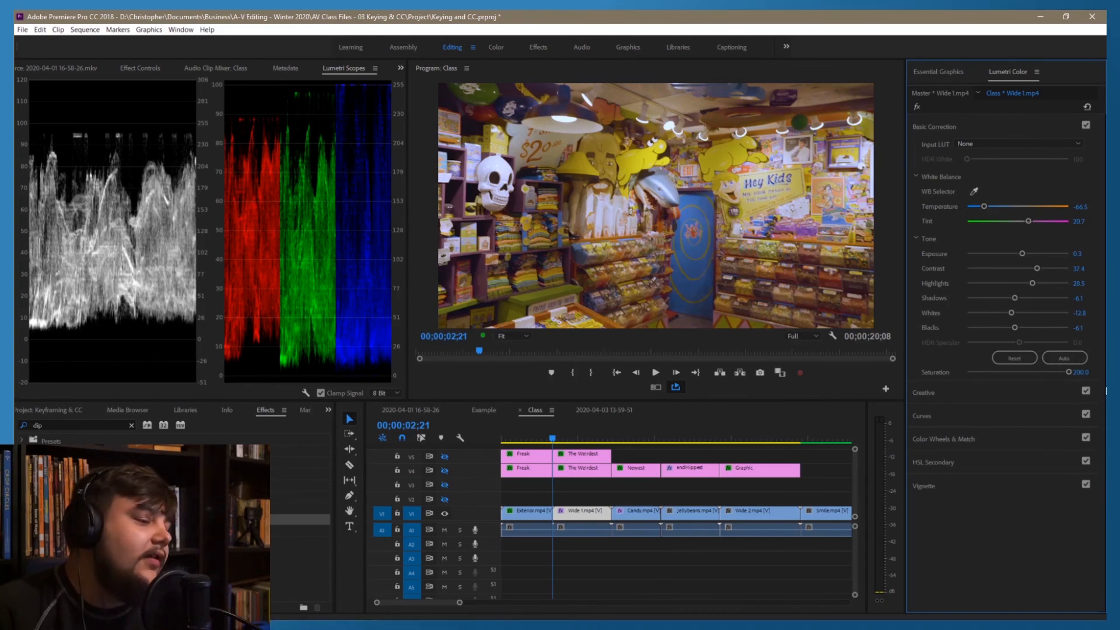
pyautogui.moveTo(1070, 372); pyautogui.dragTo(922, 389)
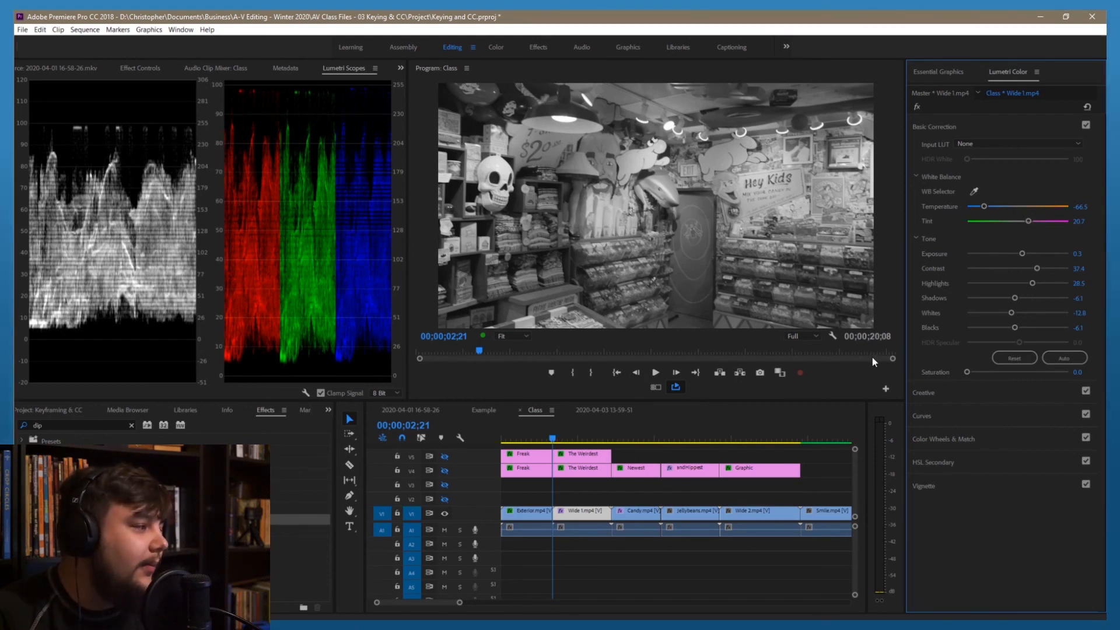
pyautogui.doubleClick(966, 372)
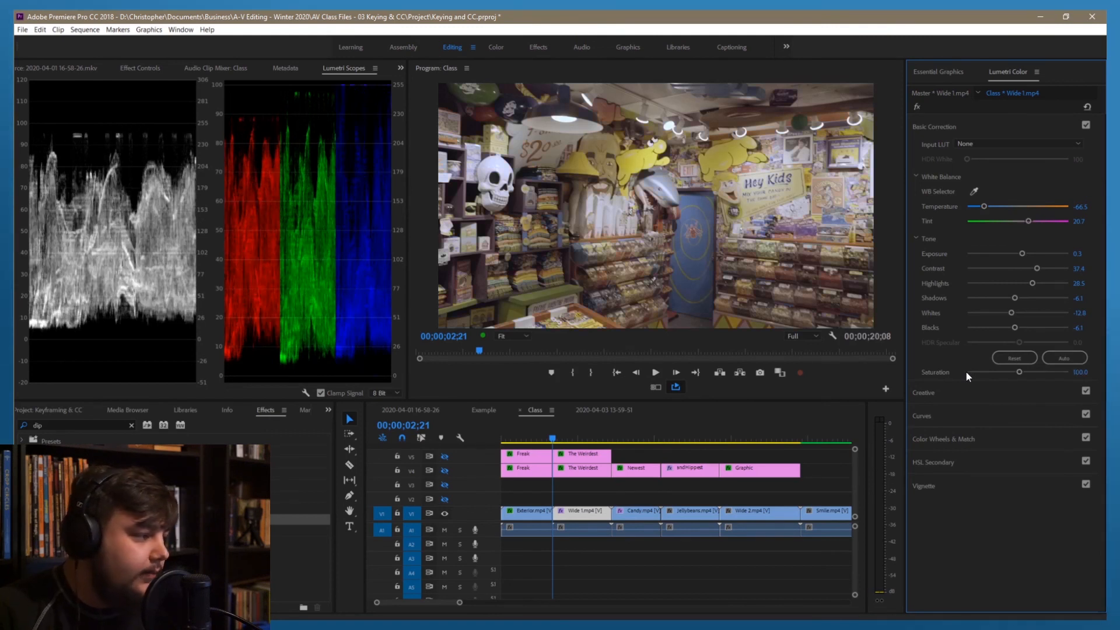
pyautogui.moveTo(1020, 372); pyautogui.dragTo(1016, 373)
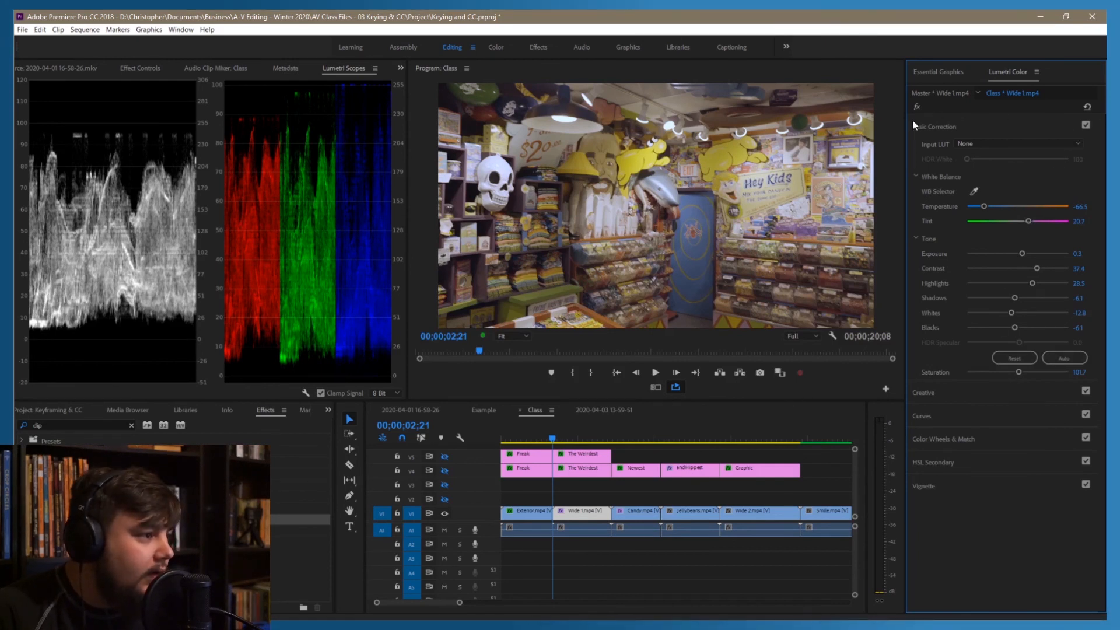
# Toggle the Lumetri Color effect off and on to compare the finished basic correction with the original footage.
pyautogui.click(917, 105)
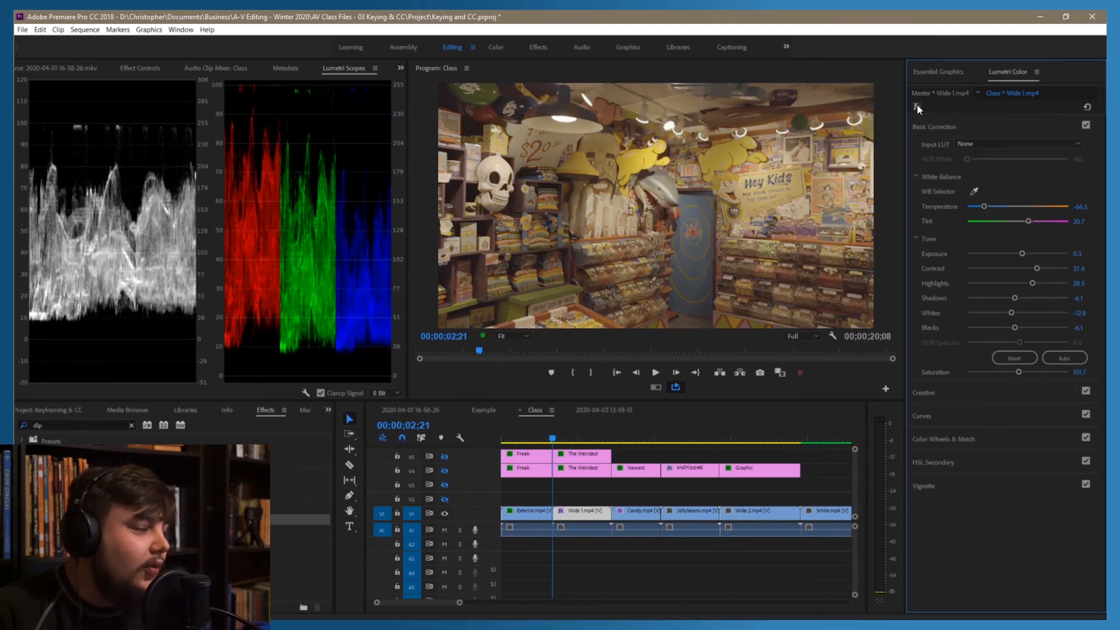
pyautogui.click(916, 106)
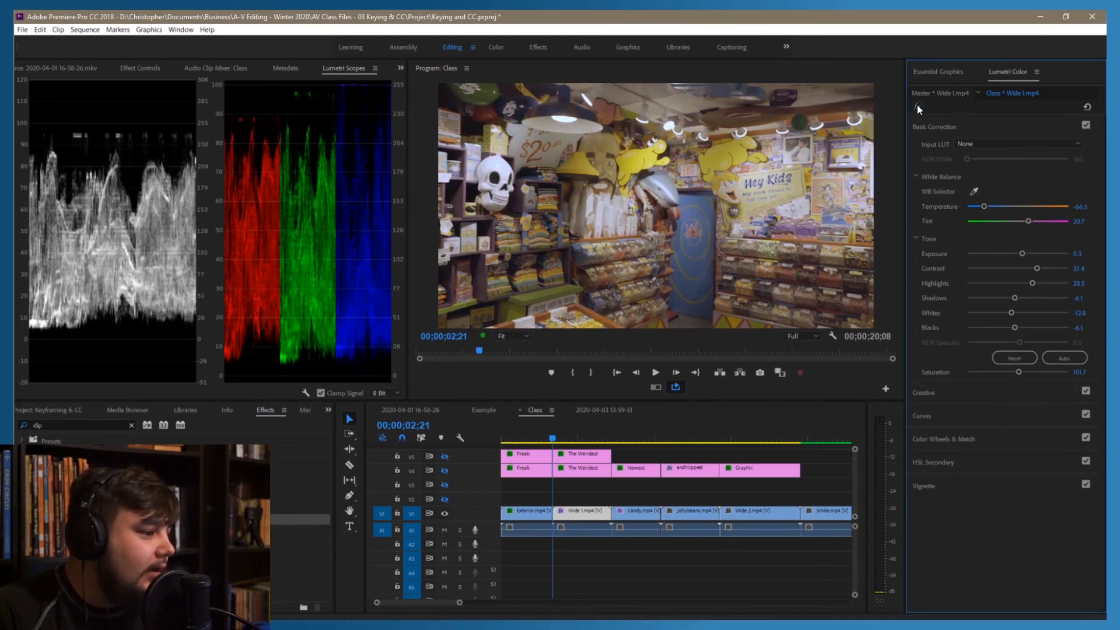
pyautogui.click(917, 106)
pyautogui.click(917, 105)
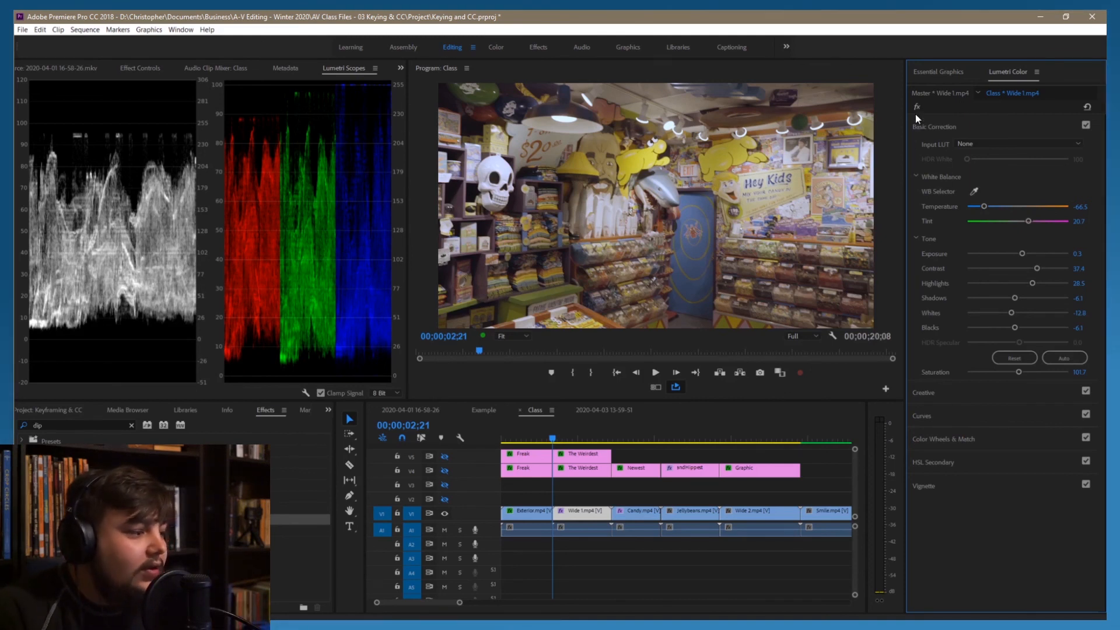
# Remove the Lumetri Color effect from the Candy.mp4 clip.
pyautogui.click(639, 512)
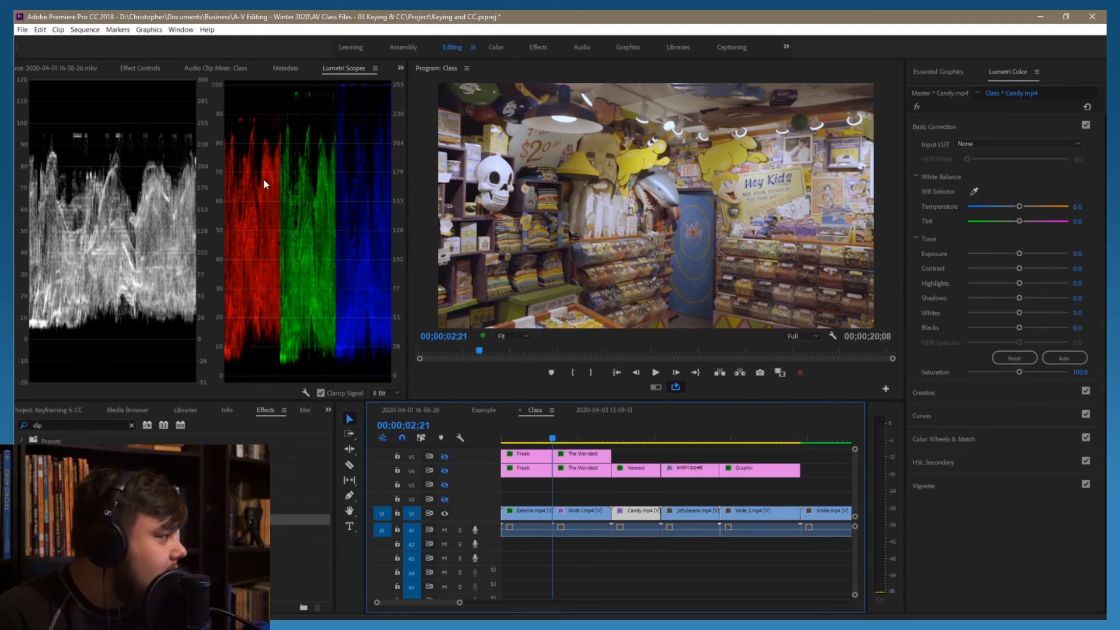
pyautogui.click(152, 67)
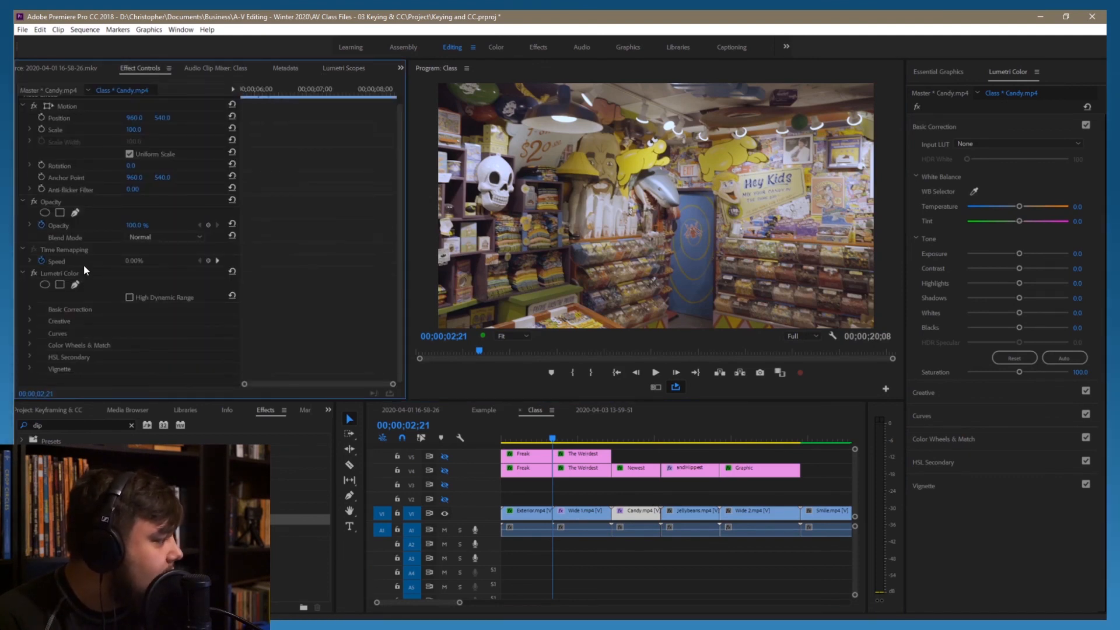
pyautogui.click(81, 272)
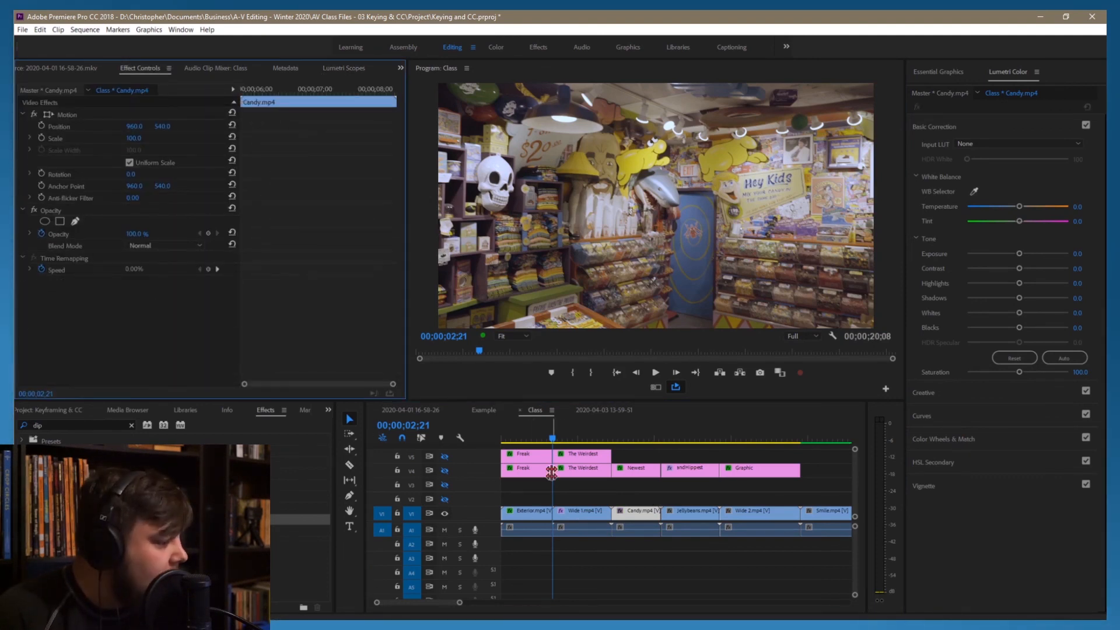
# Move the playhead to the Candy.mp4 clip and try lowering its Lumetri exposure to -0.3.
pyautogui.click(569, 437)
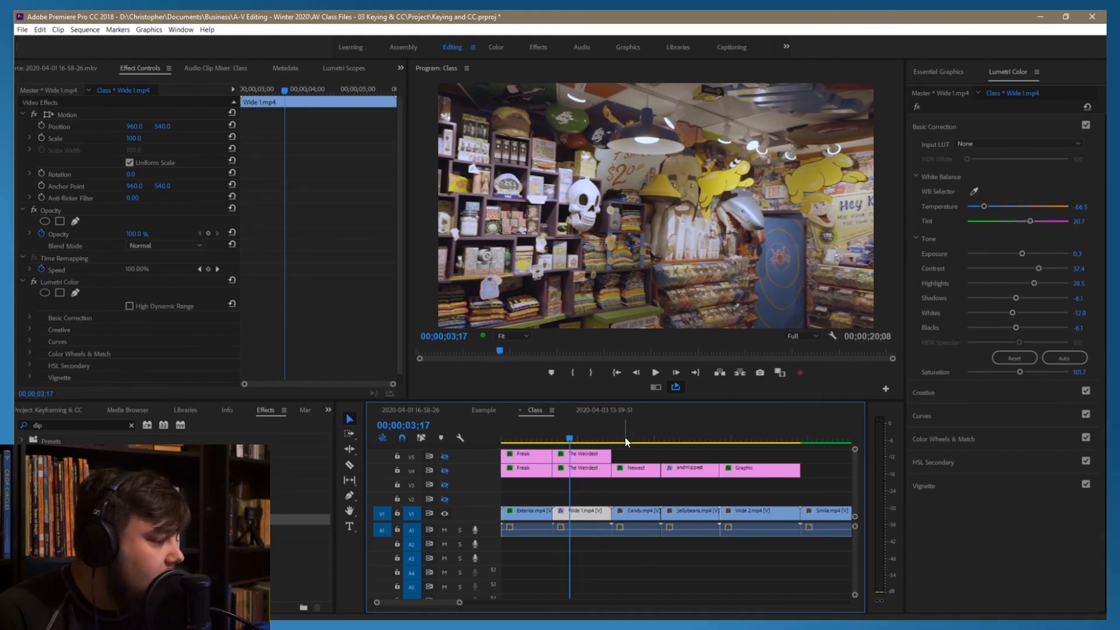
pyautogui.click(623, 439)
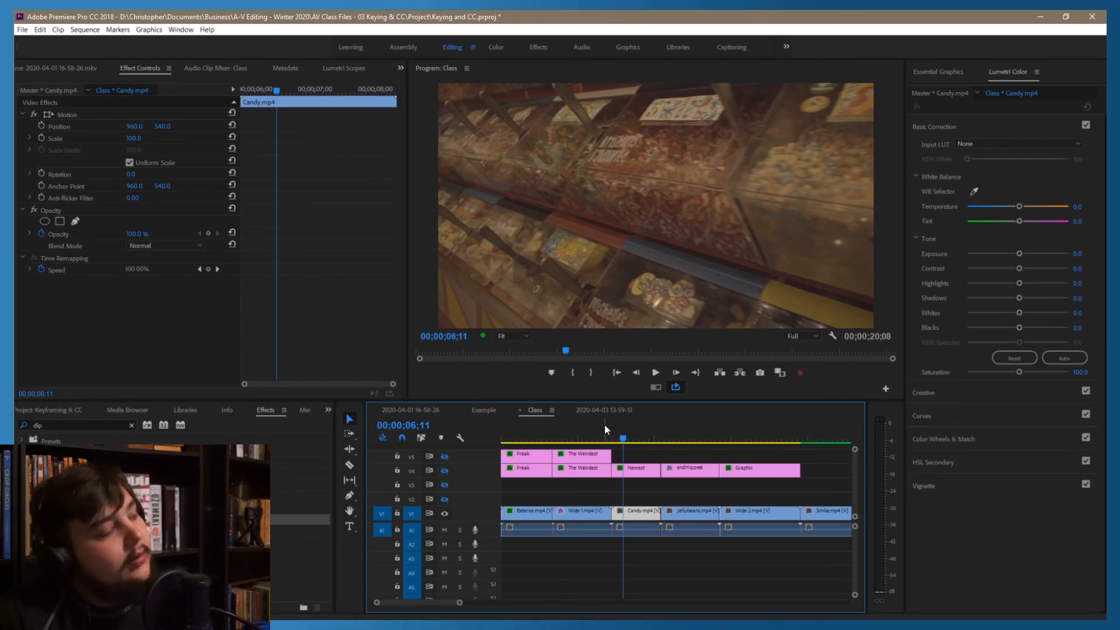
pyautogui.moveTo(1021, 251)
pyautogui.mouseDown()
pyautogui.moveTo(998, 251)
pyautogui.moveTo(1015, 248)
pyautogui.mouseUp()
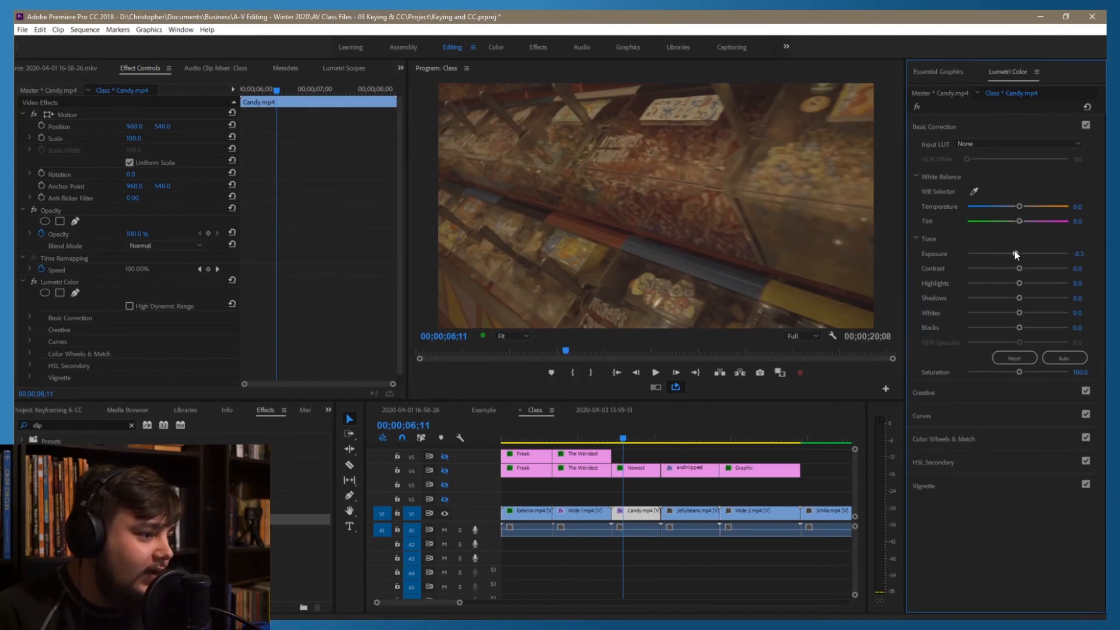
# Copy the Wide 1.mp4 clip and paste only its Lumetri Color effect onto the Candy.mp4 clip.
pyautogui.click(572, 434)
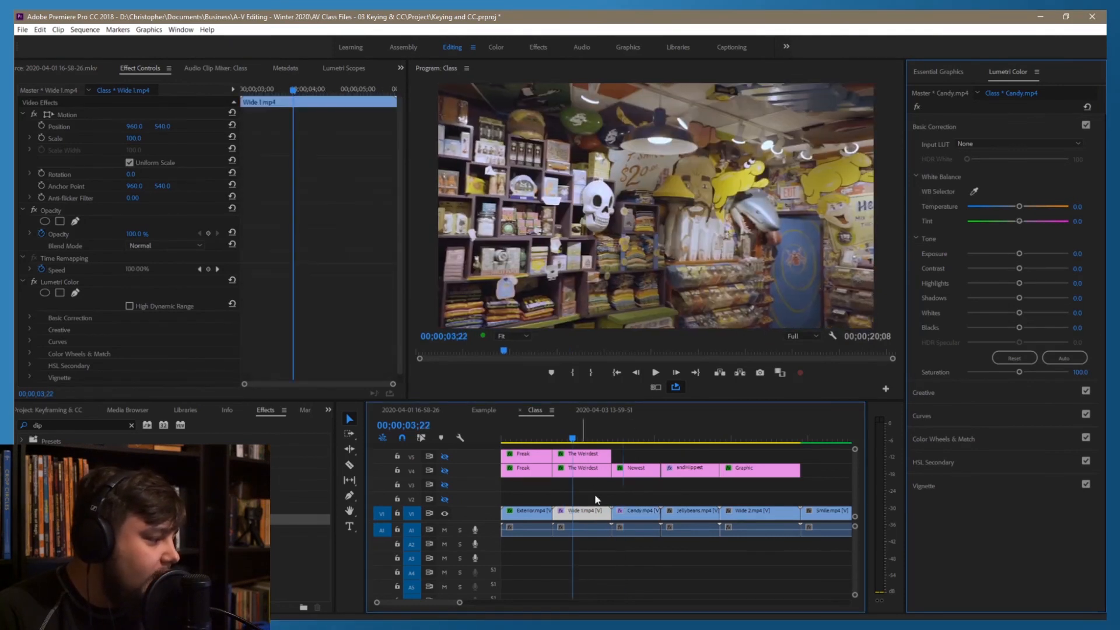
pyautogui.click(591, 512)
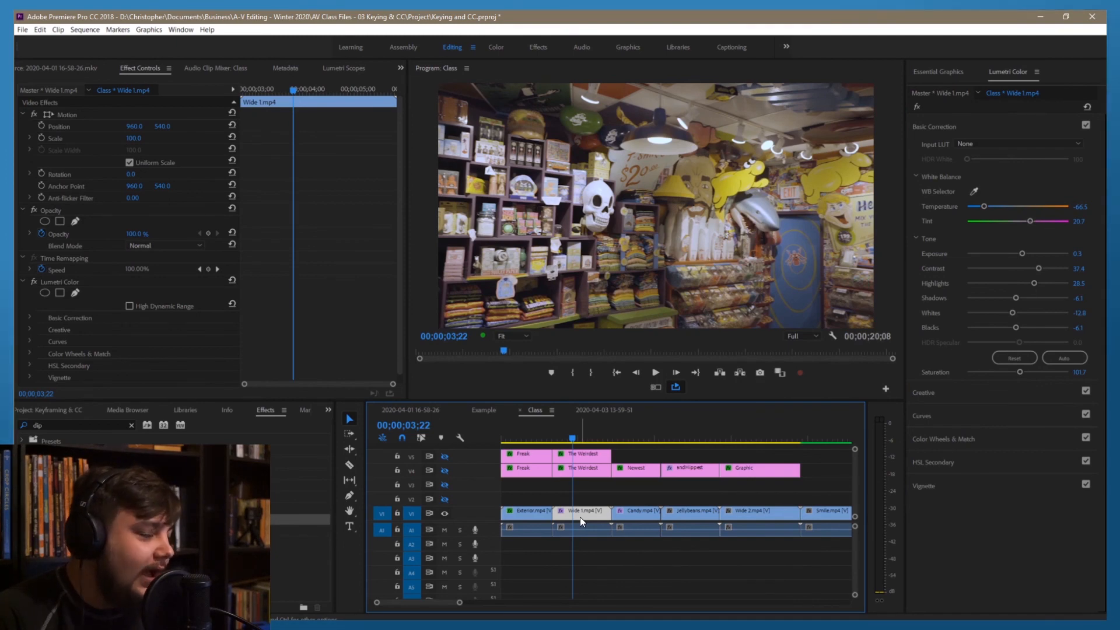
pyautogui.rightClick(579, 515)
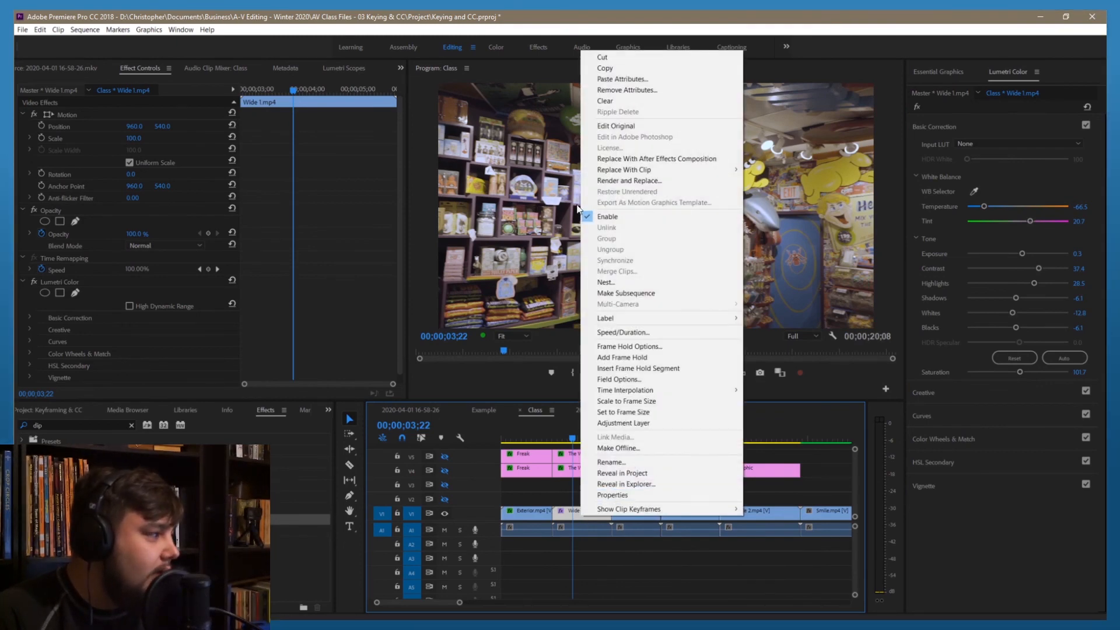
pyautogui.click(605, 68)
pyautogui.click(629, 436)
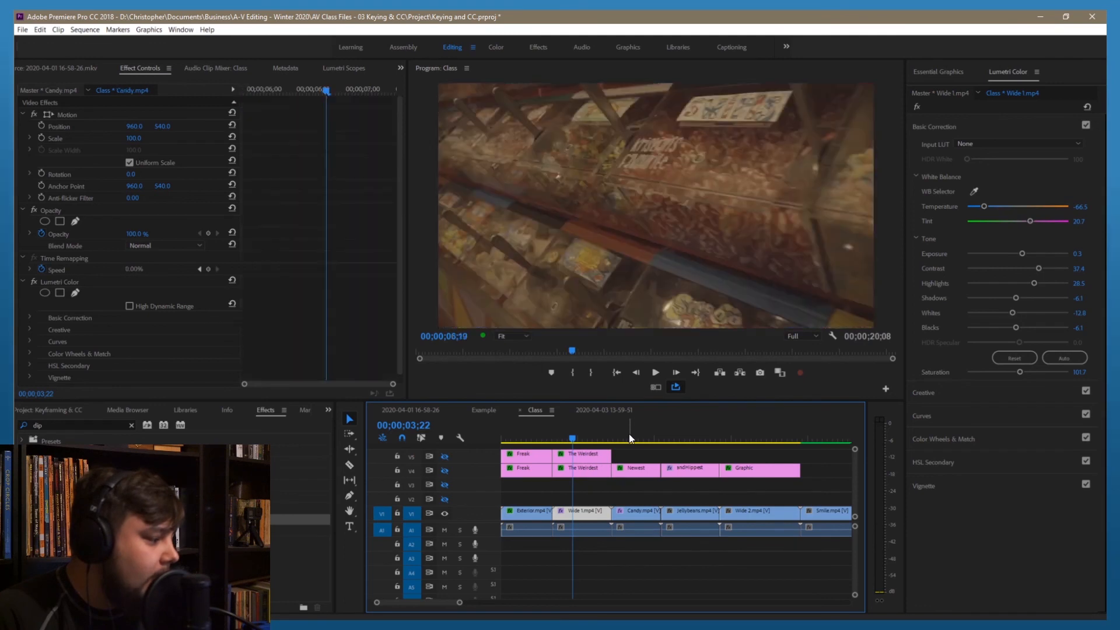
pyautogui.rightClick(635, 517)
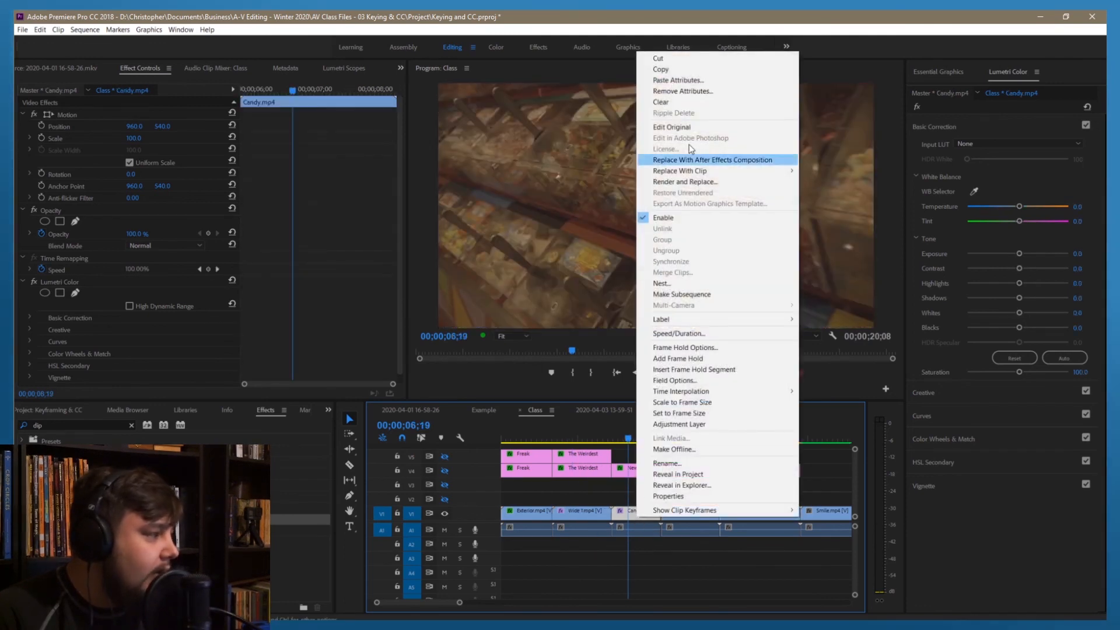
pyautogui.click(665, 80)
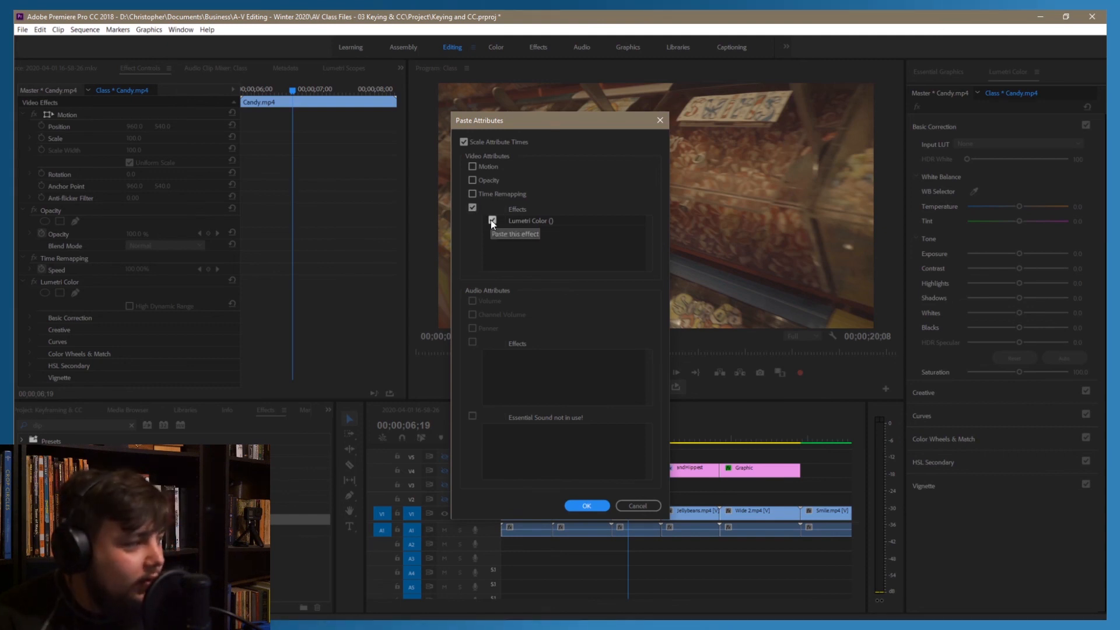
pyautogui.click(579, 506)
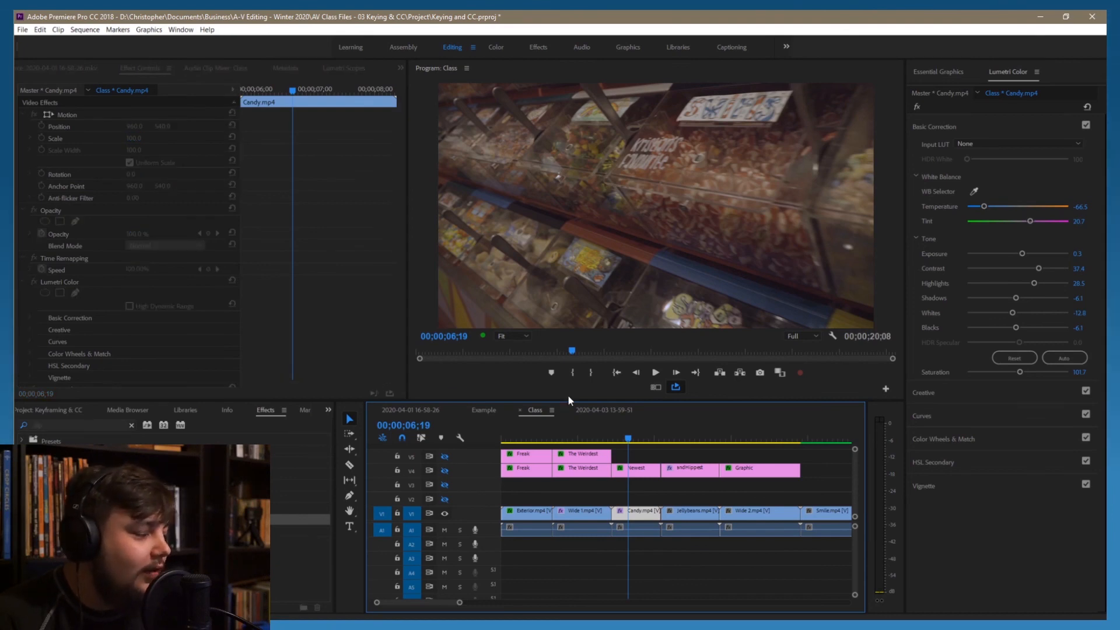
# Compare Candy.mp4 with Wide 1.mp4, and set its exposure to 0.6, contrast 7.3, shadows 8.4, whites 27.4 and blacks -29.6.
pyautogui.click(588, 437)
pyautogui.click(634, 438)
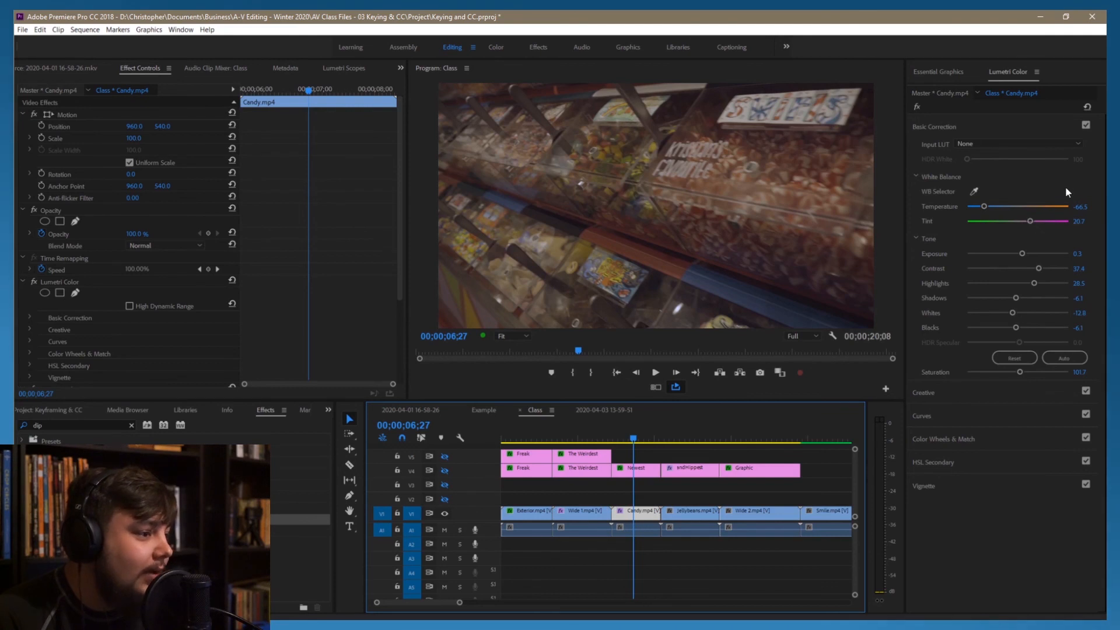
pyautogui.click(915, 107)
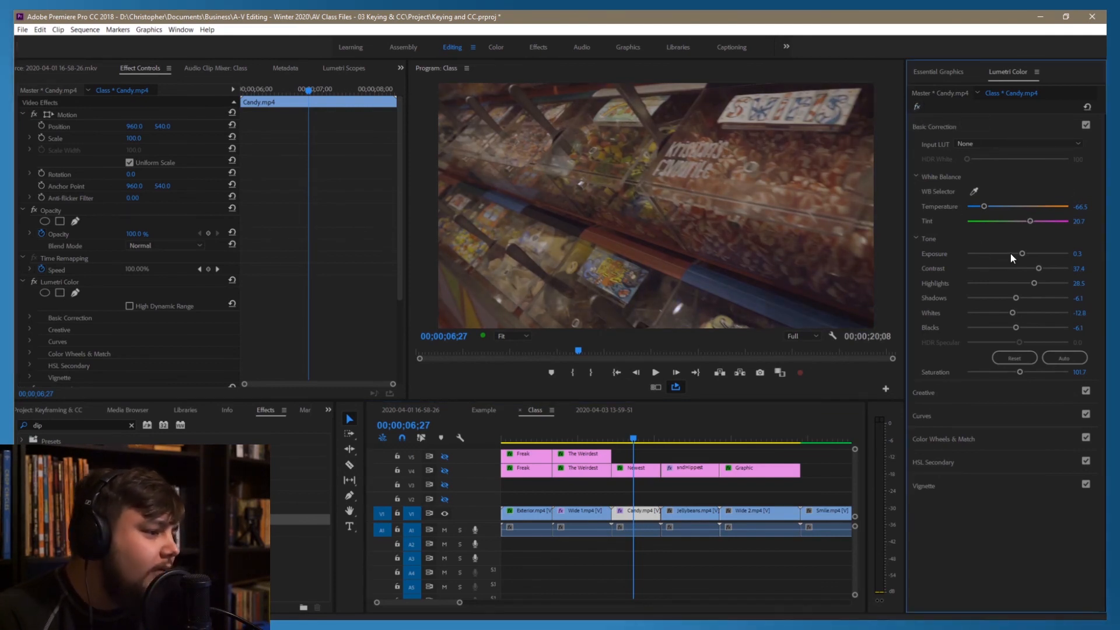
pyautogui.moveTo(1022, 255)
pyautogui.mouseDown()
pyautogui.moveTo(994, 269)
pyautogui.moveTo(1020, 272)
pyautogui.mouseUp()
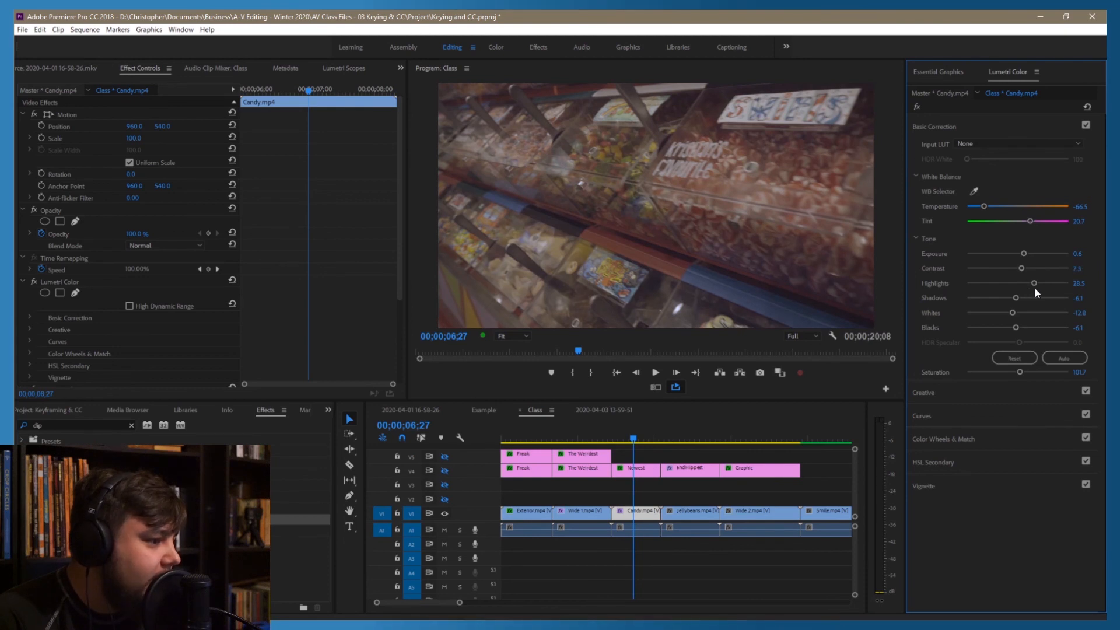
pyautogui.moveTo(1011, 310)
pyautogui.mouseDown()
pyautogui.moveTo(1012, 299)
pyautogui.moveTo(994, 299)
pyautogui.moveTo(1018, 315)
pyautogui.moveTo(1003, 328)
pyautogui.moveTo(1021, 304)
pyautogui.moveTo(1031, 315)
pyautogui.mouseUp()
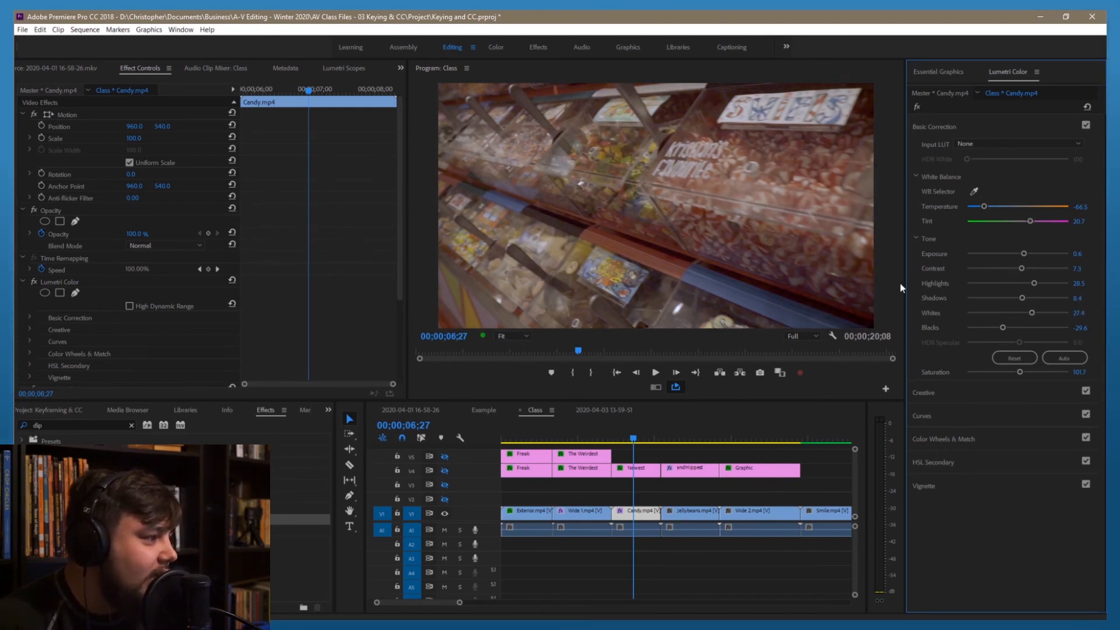
# Compare Candy.mp4 with and without its Lumetri Color effect, and raise its saturation to 115.1.
pyautogui.click(917, 106)
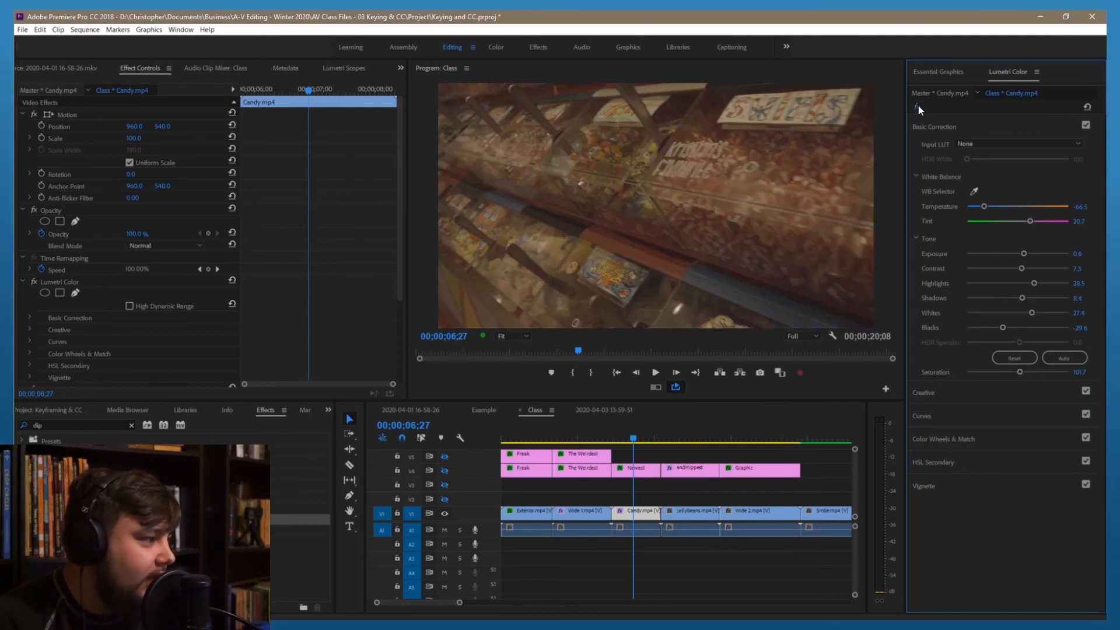
pyautogui.click(918, 107)
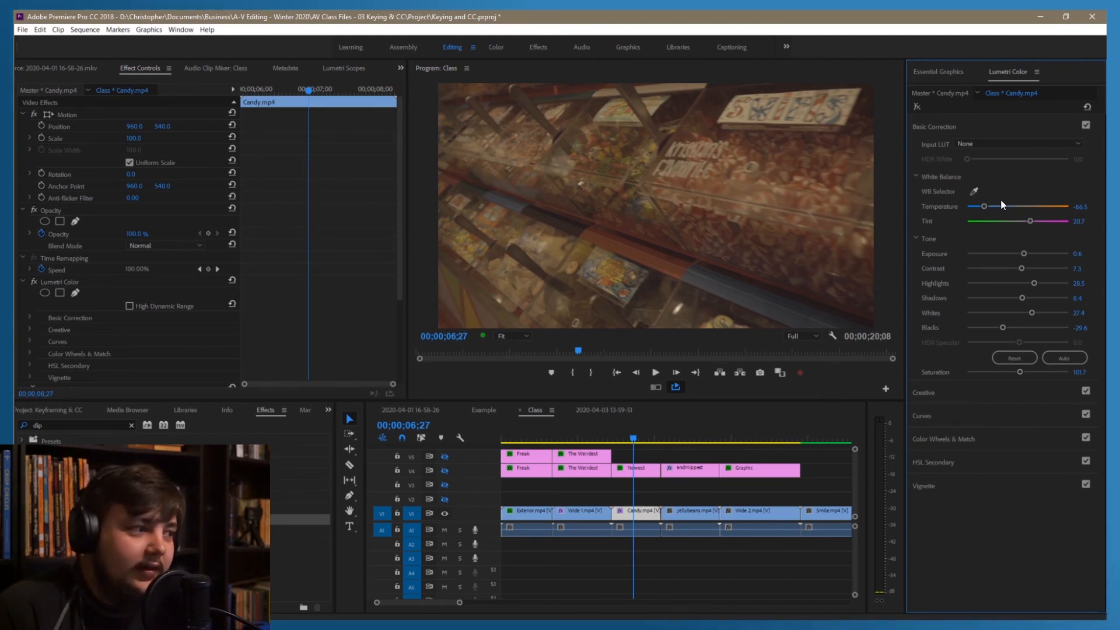
pyautogui.click(917, 106)
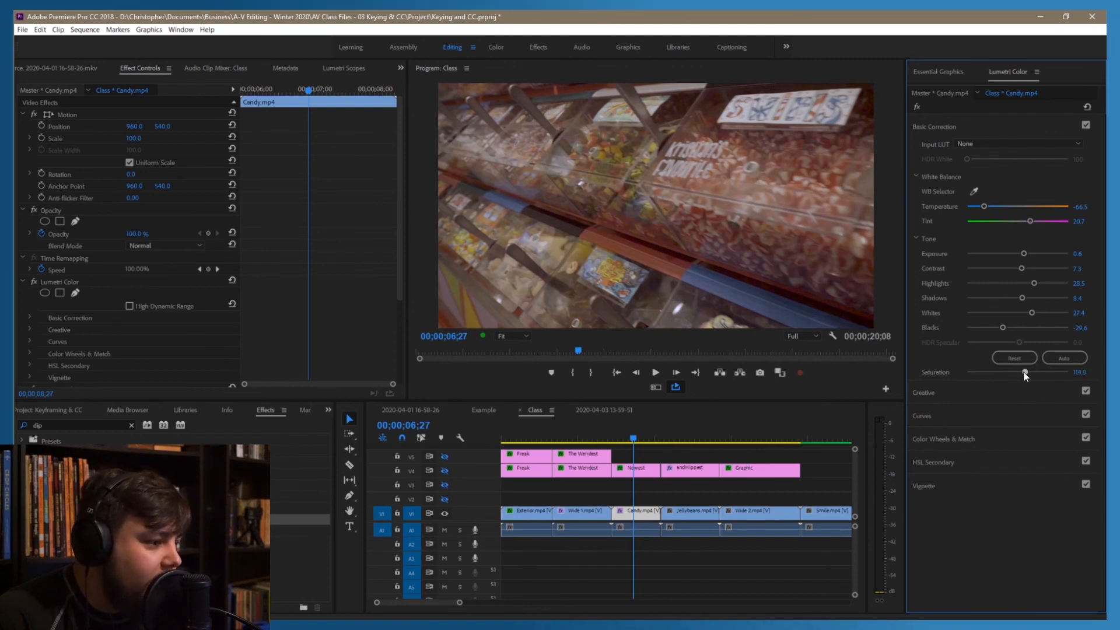
pyautogui.moveTo(1020, 372); pyautogui.dragTo(1028, 373)
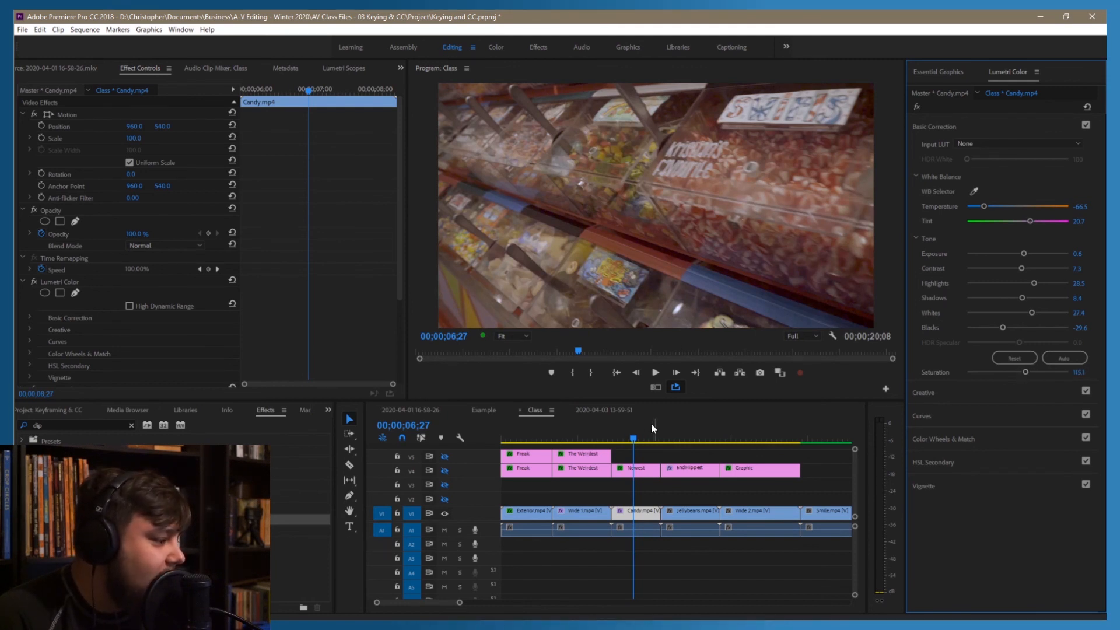
# Play the sequence from the start of Wide 1.mp4 through Candy.mp4, and move the playhead to the start of Jellybeans.mp4.
pyautogui.moveTo(622, 439); pyautogui.dragTo(612, 439)
pyautogui.click(549, 436)
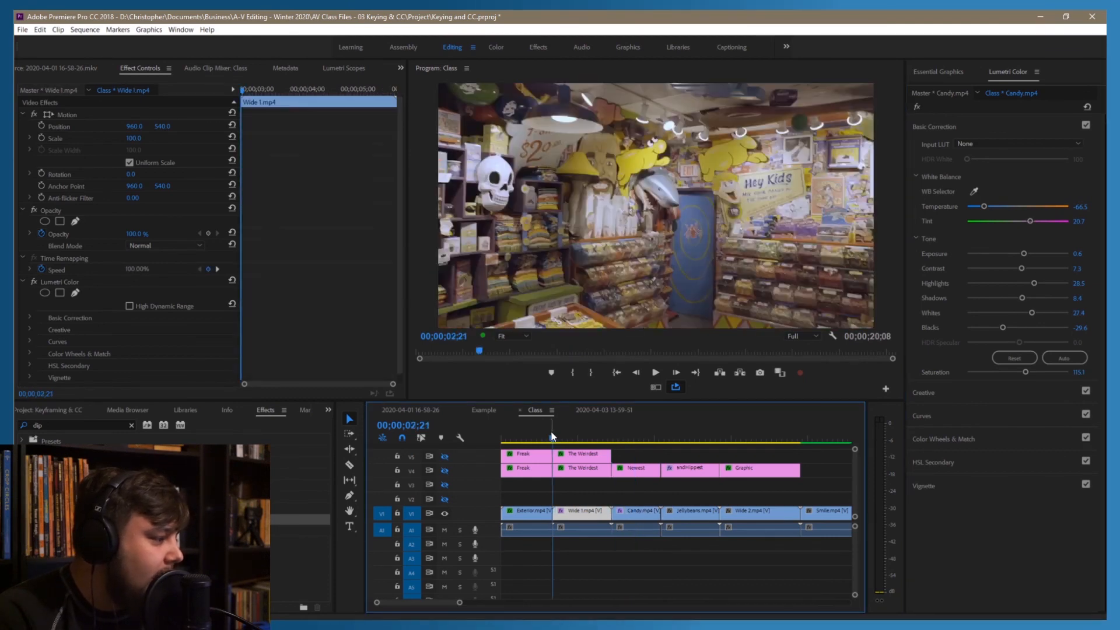
pyautogui.press('space')
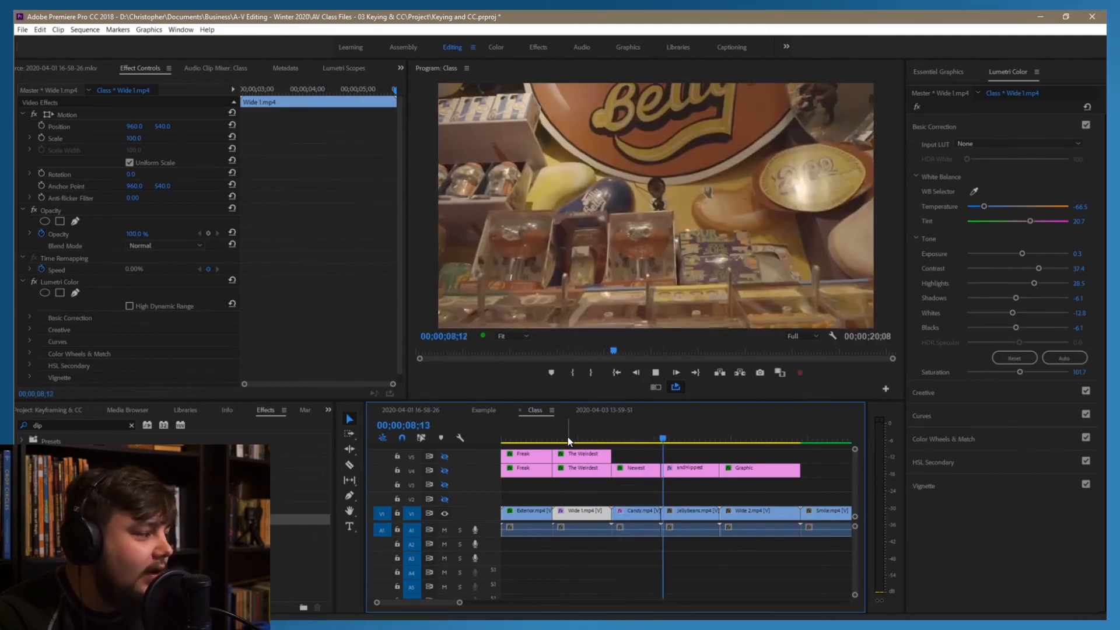
pyautogui.press('space')
pyautogui.click(632, 430)
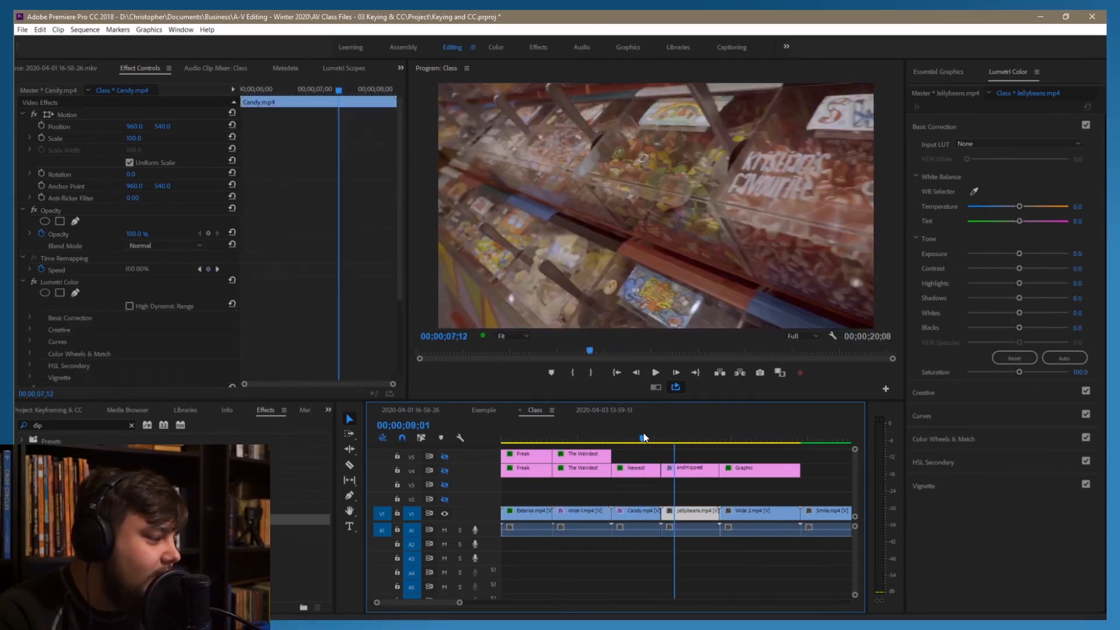
pyautogui.click(685, 428)
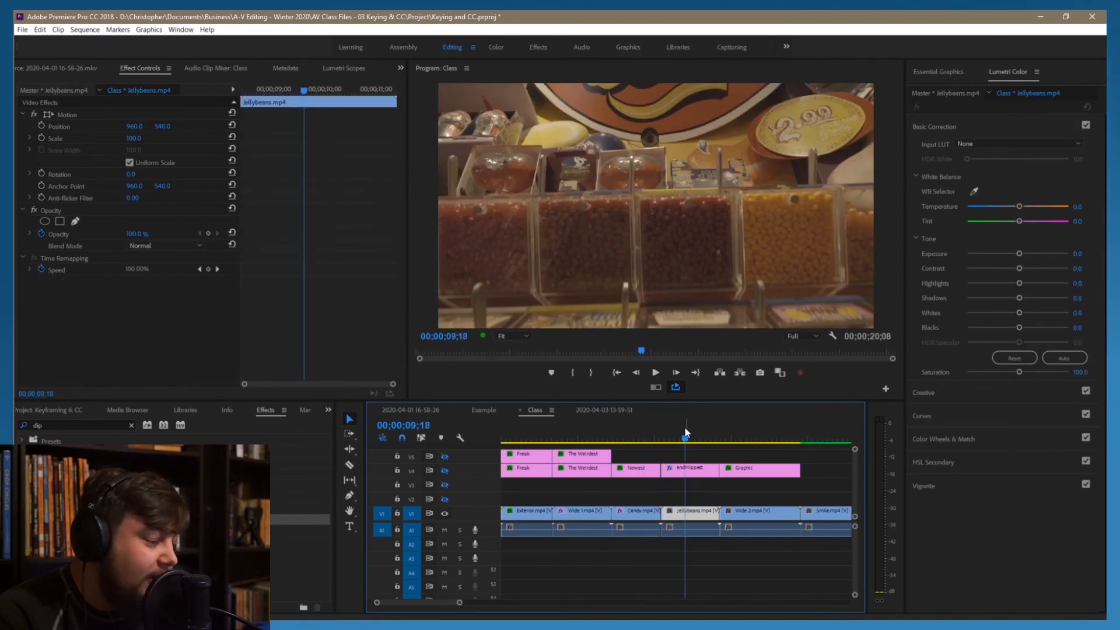
pyautogui.click(660, 432)
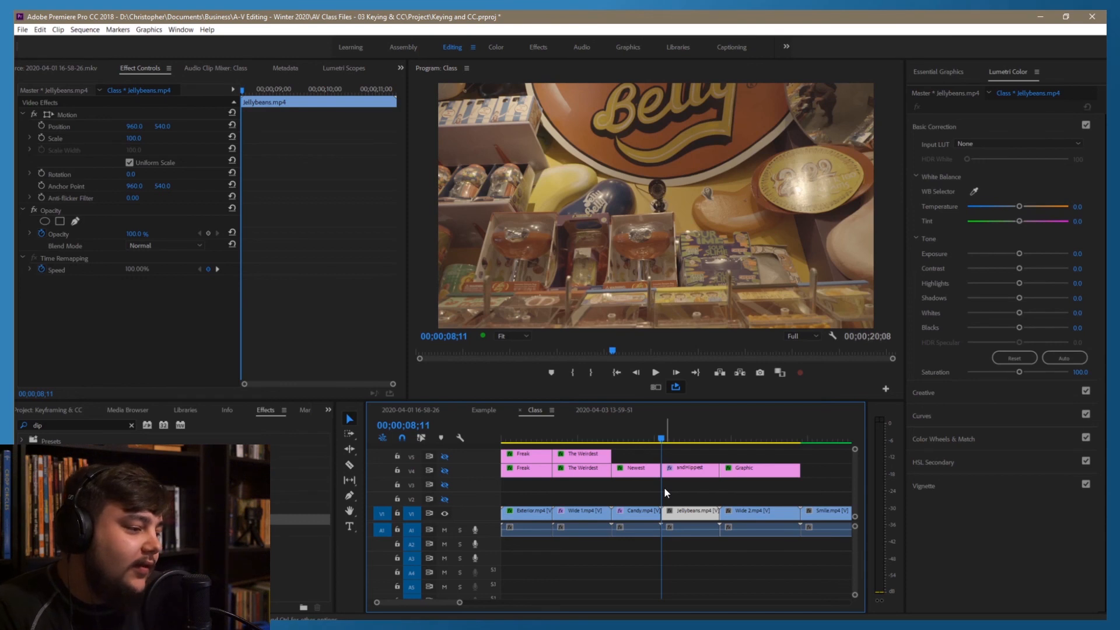
# Try adding a midpoint to the RGB curve of Jellybeans.mp4, remove it, and return to the basic correction settings.
pyautogui.click(923, 393)
pyautogui.click(937, 465)
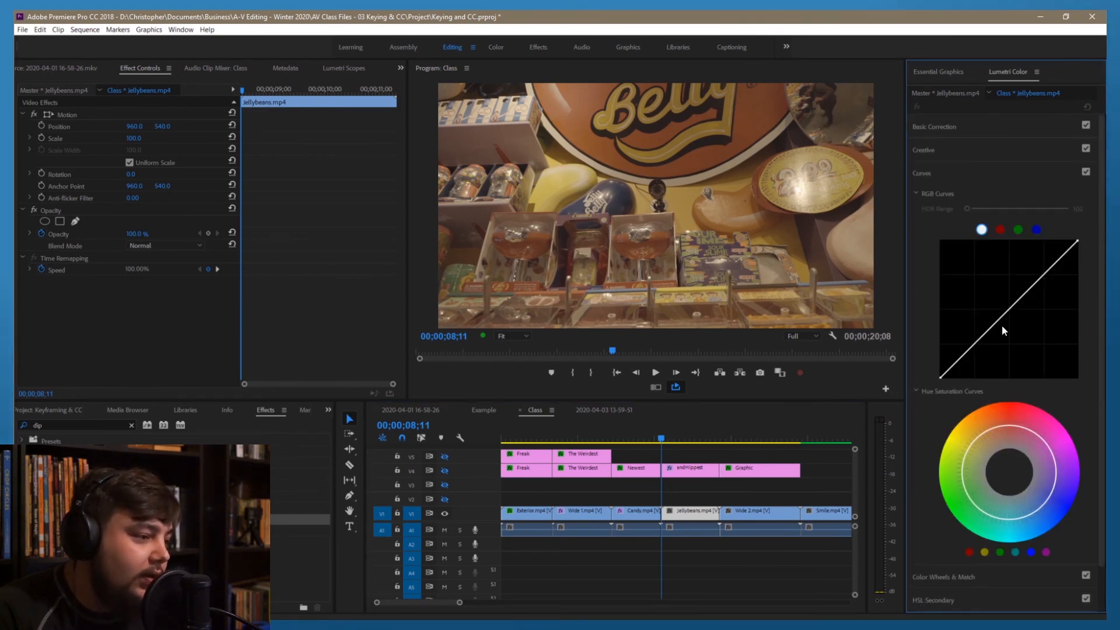
pyautogui.click(1010, 313)
pyautogui.keyDown('ctrl'); pyautogui.click(1011, 313); pyautogui.keyUp('ctrl')
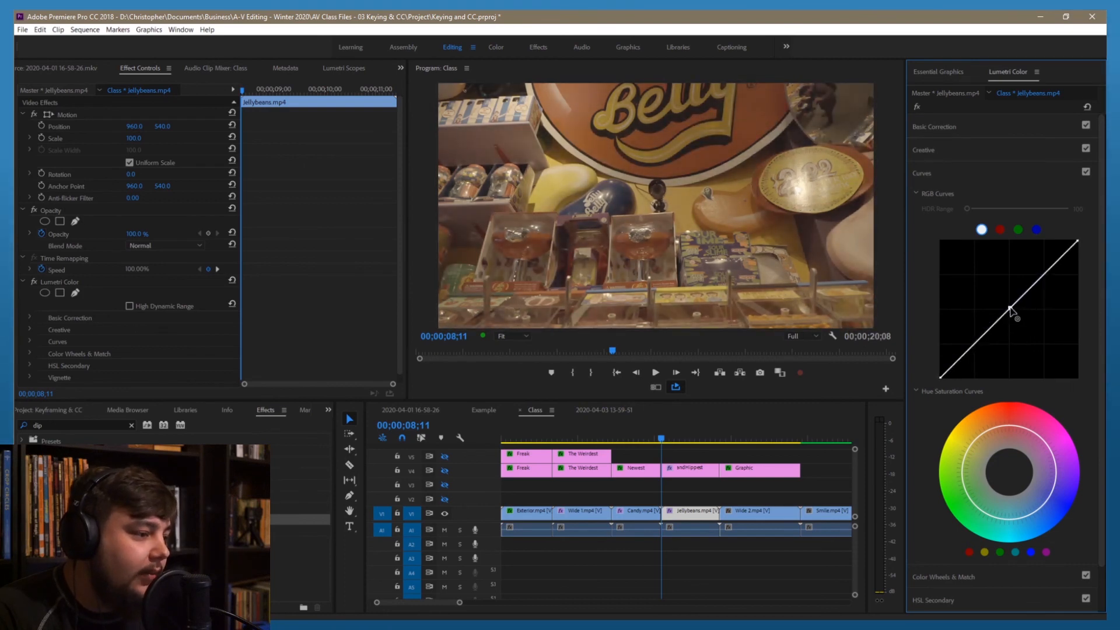
pyautogui.click(957, 127)
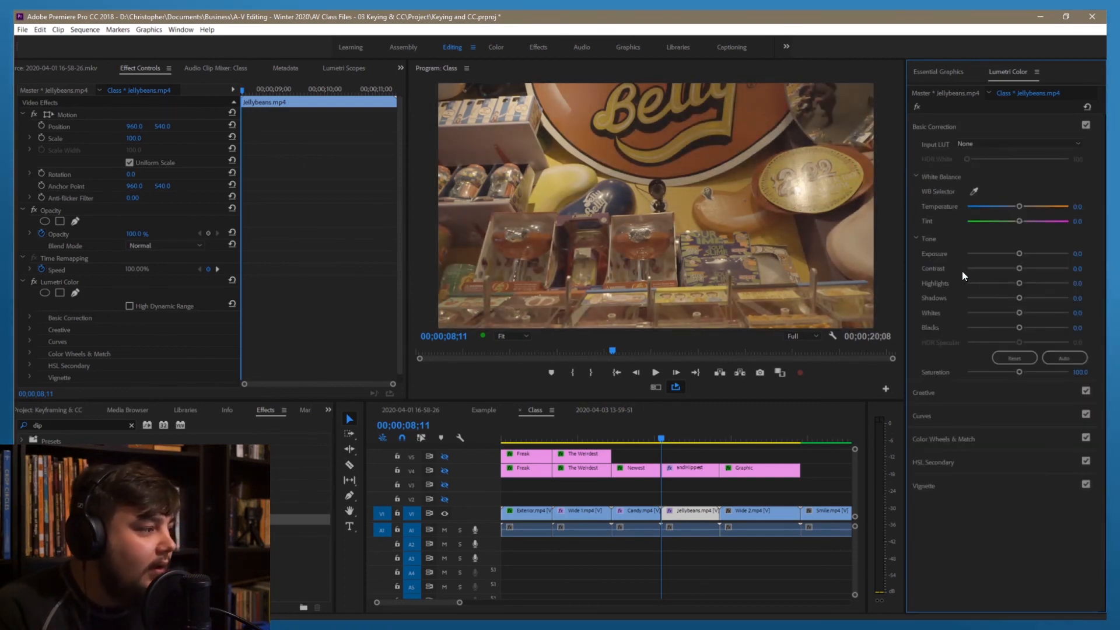